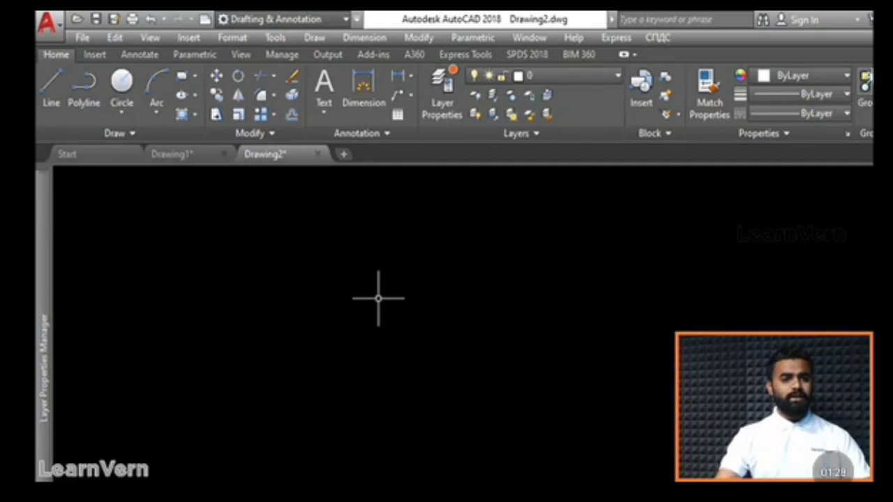
Draw a small horizontal rectangle and a separate, larger circle to its lower right.
{"action": "left_click", "coordinate": [182, 76]}
{"action": "left_click", "coordinate": [233, 263]}
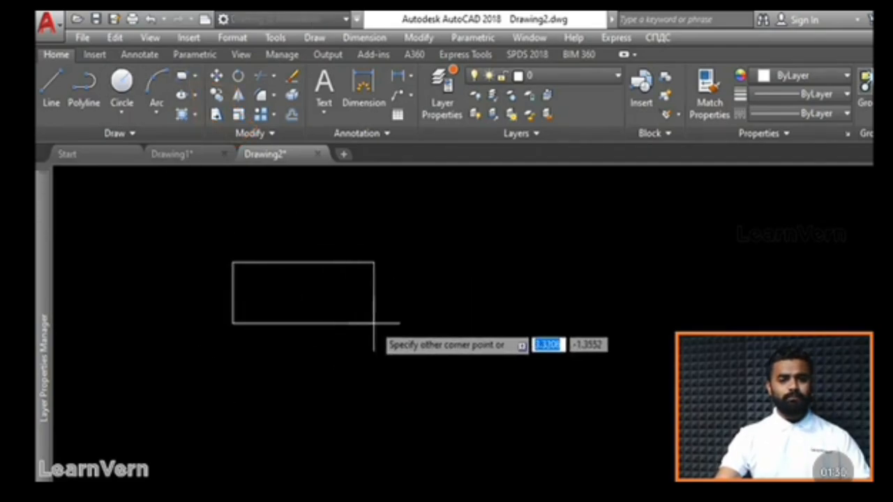
{"action": "left_click", "coordinate": [387, 334]}
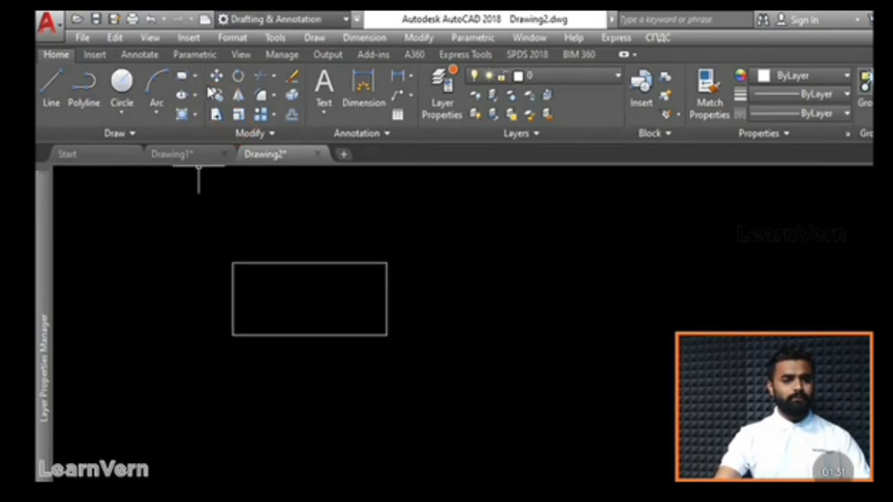
{"action": "left_click", "coordinate": [121, 83]}
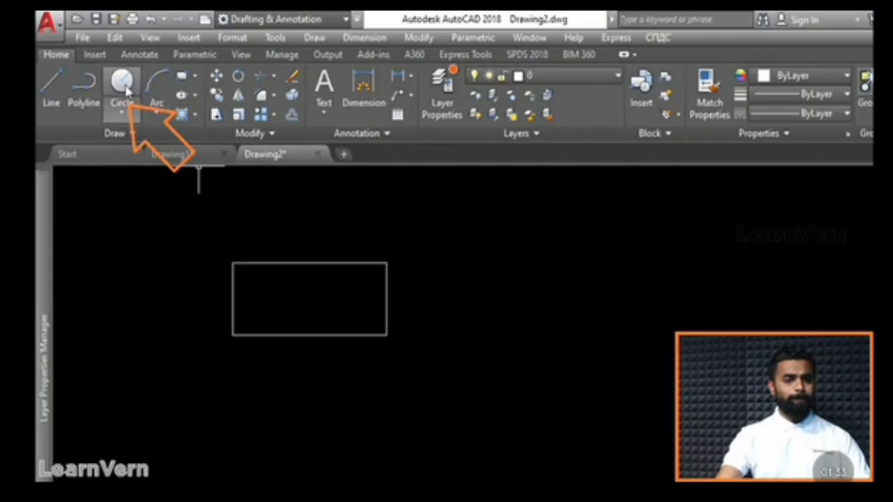
{"action": "left_click", "coordinate": [608, 408]}
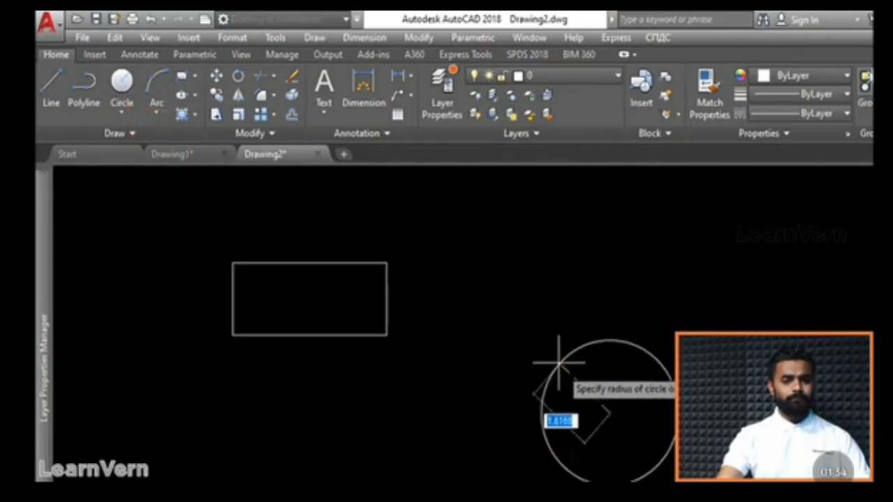
{"action": "left_click", "coordinate": [554, 345]}
Draw a second, larger rectangle overlapping the first rectangle's lower-right corner and the circle's left side.
{"action": "left_click", "coordinate": [183, 75]}
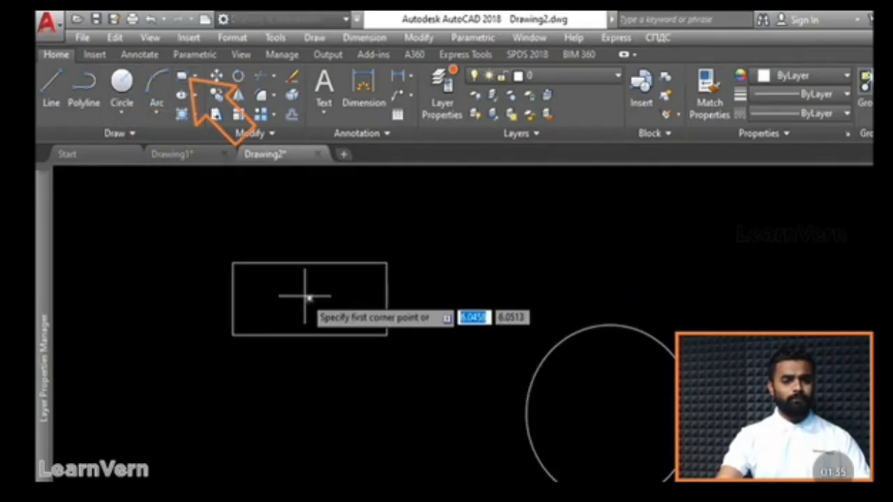
{"action": "left_click", "coordinate": [353, 321]}
{"action": "left_click", "coordinate": [571, 429]}
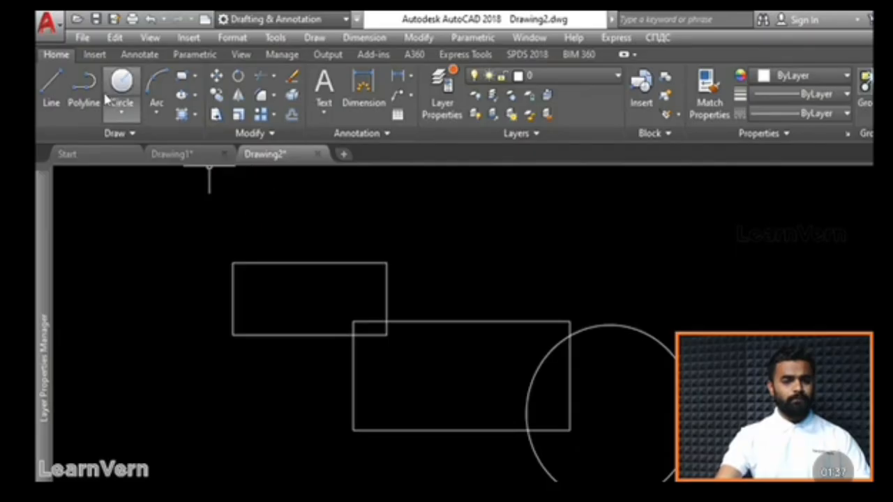
Draw a closed five-sided outline with the Line tool, its flat base lying inside the second rectangle.
{"action": "left_click", "coordinate": [49, 78]}
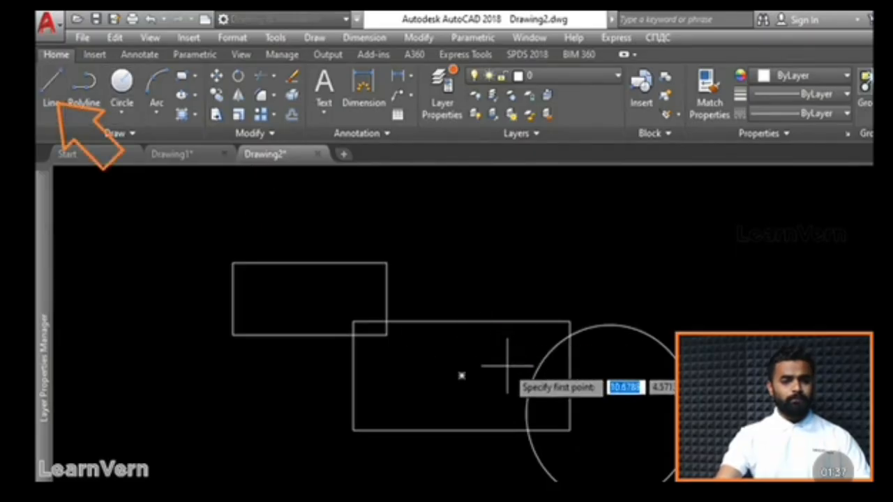
{"action": "left_click", "coordinate": [438, 229]}
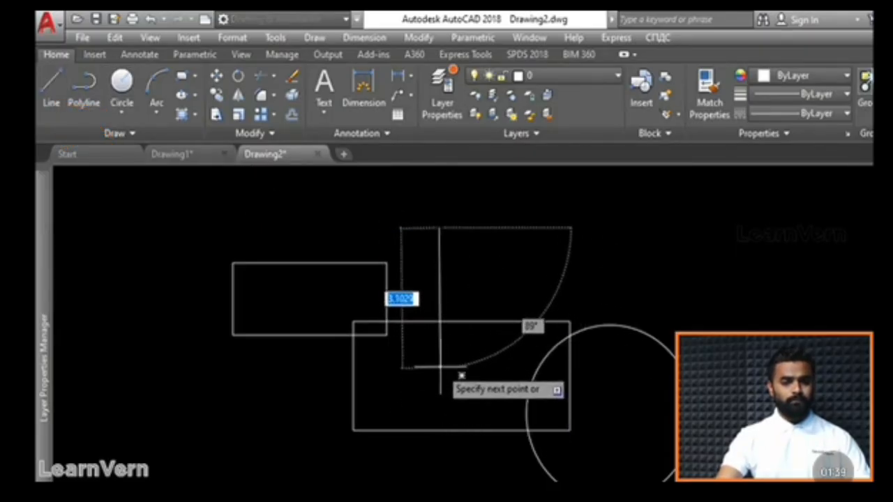
{"action": "left_click", "coordinate": [439, 364]}
{"action": "left_click", "coordinate": [522, 364]}
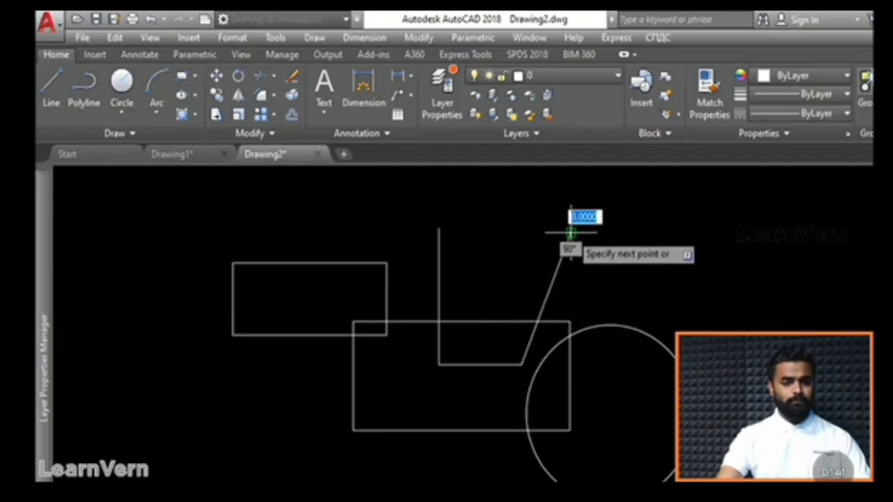
{"action": "left_click", "coordinate": [571, 234]}
{"action": "left_click", "coordinate": [515, 192]}
{"action": "left_click", "coordinate": [439, 229]}
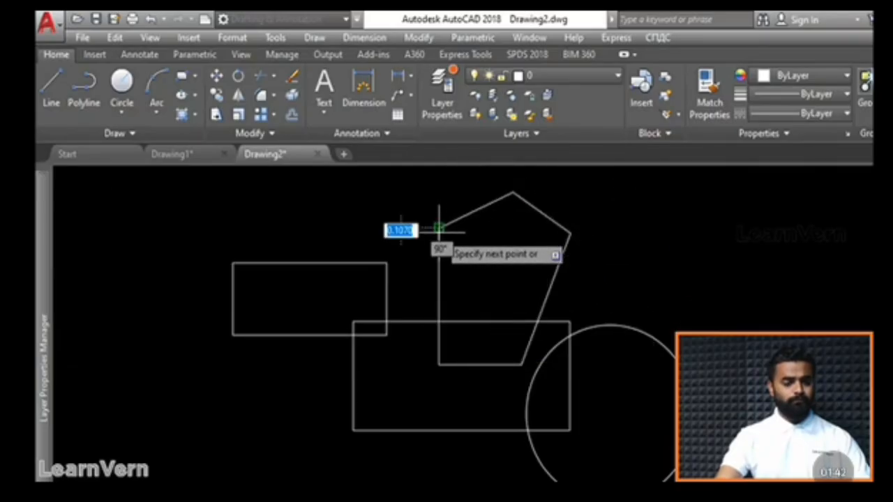
{"action": "key", "text": "Return"}
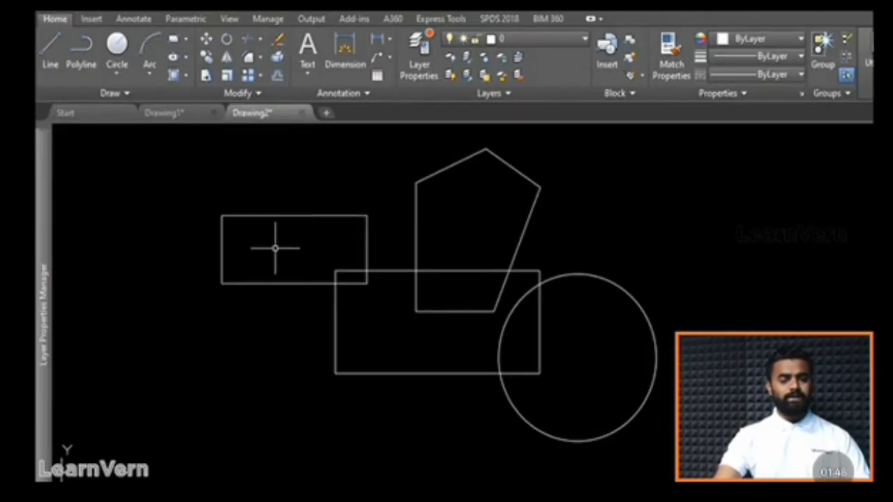
Hatch the first rectangle's area outside the overlap with the ANGLE pattern, picking an internal point.
{"action": "left_click", "coordinate": [186, 75]}
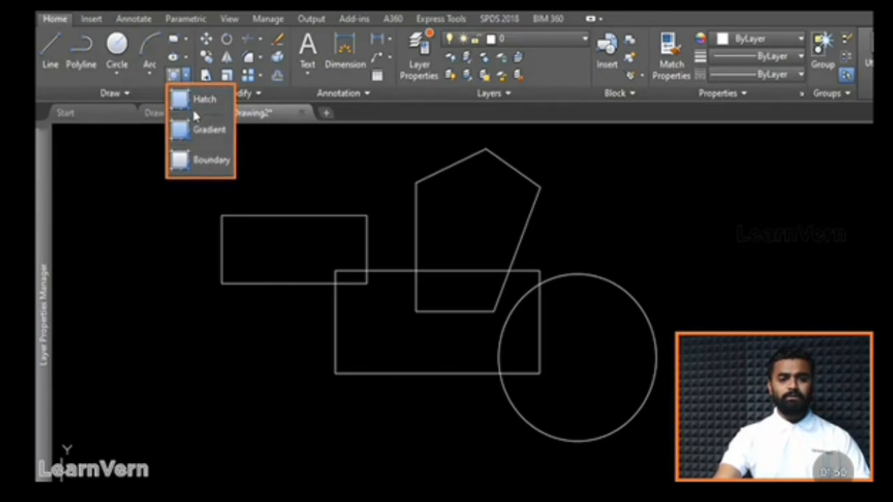
{"action": "left_click", "coordinate": [194, 102]}
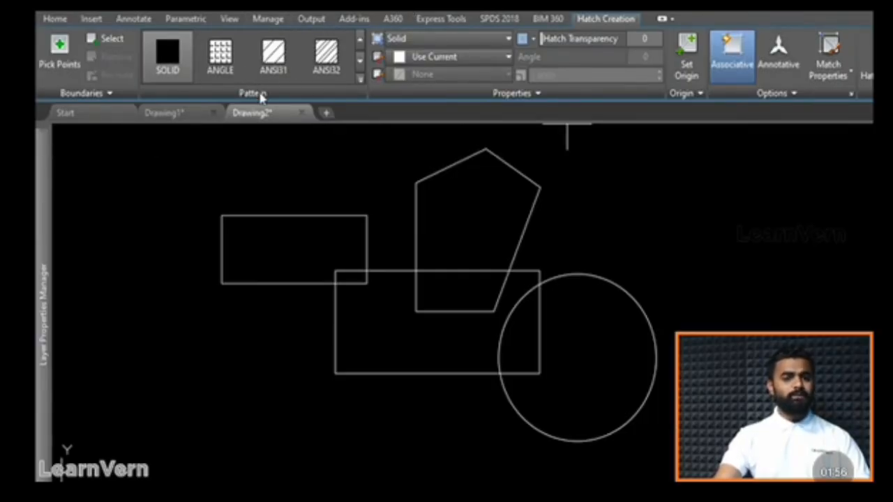
{"action": "left_click", "coordinate": [360, 79]}
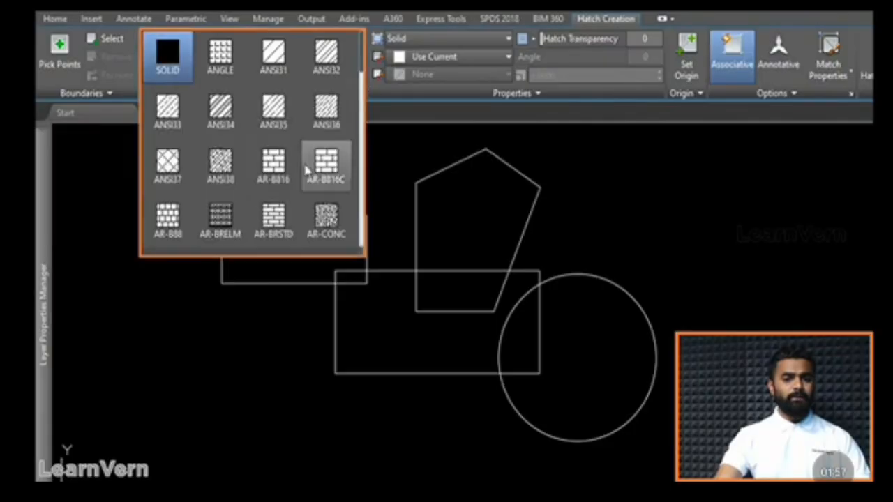
{"action": "scroll", "coordinate": [237, 122], "scroll_direction": "down", "scroll_amount": 1}
{"action": "scroll", "coordinate": [237, 122], "scroll_direction": "down", "scroll_amount": 10}
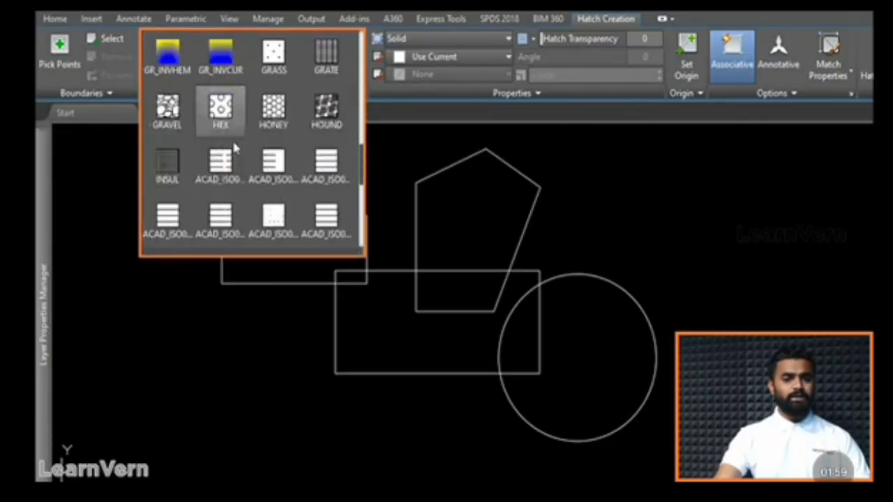
{"action": "scroll", "coordinate": [235, 150], "scroll_direction": "up", "scroll_amount": 9}
{"action": "scroll", "coordinate": [237, 148], "scroll_direction": "up", "scroll_amount": 2}
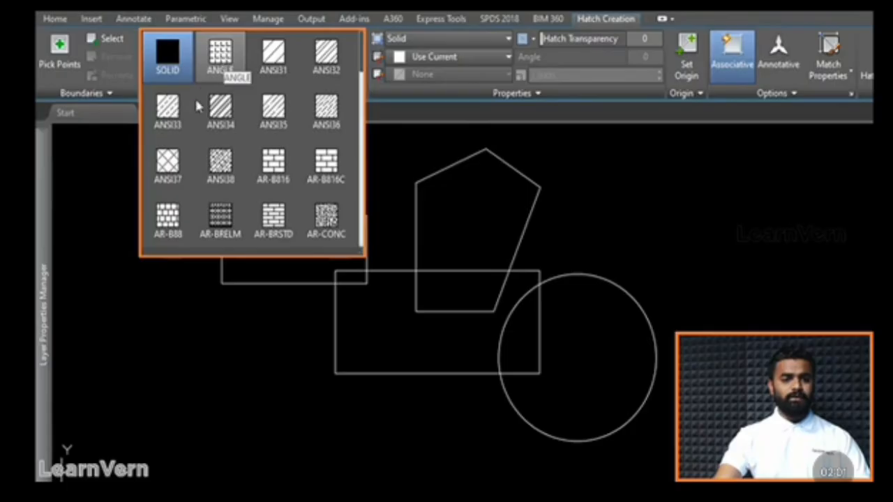
{"action": "left_click", "coordinate": [211, 59]}
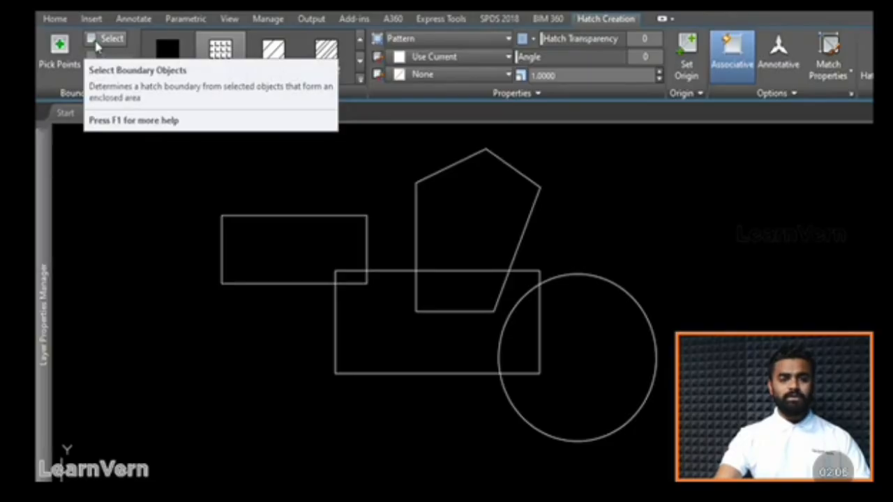
{"action": "left_click", "coordinate": [59, 46]}
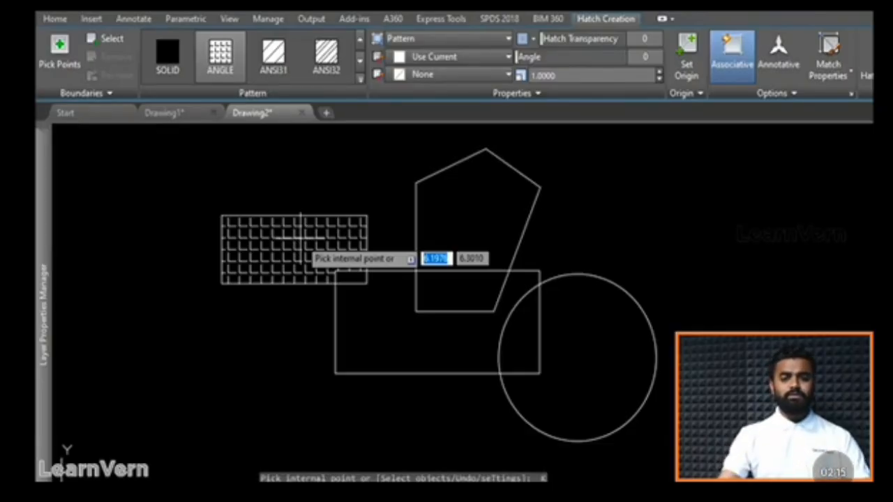
{"action": "left_click", "coordinate": [302, 236]}
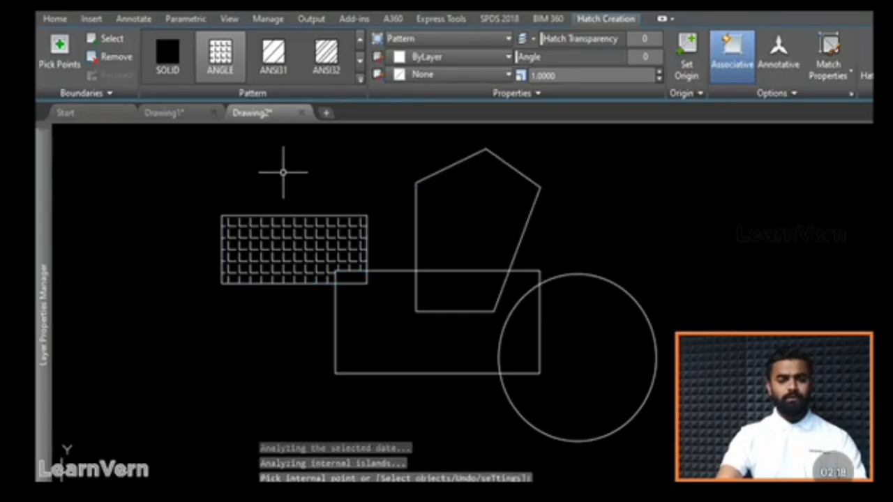
{"action": "key", "text": "Return"}
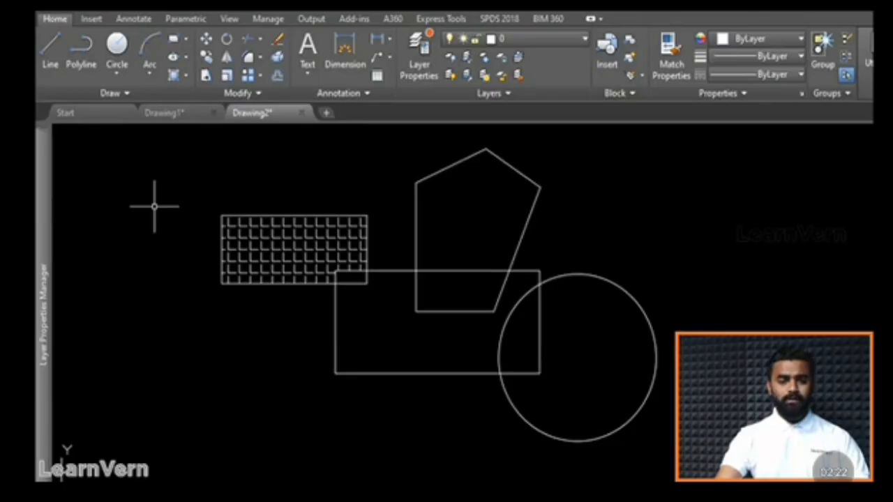
Hatch the circle's area outside the rectangle and the five-sided shape's part inside the rectangle with the ANSI33 pattern.
{"action": "type", "text": "h"}
{"action": "key", "text": "Return"}
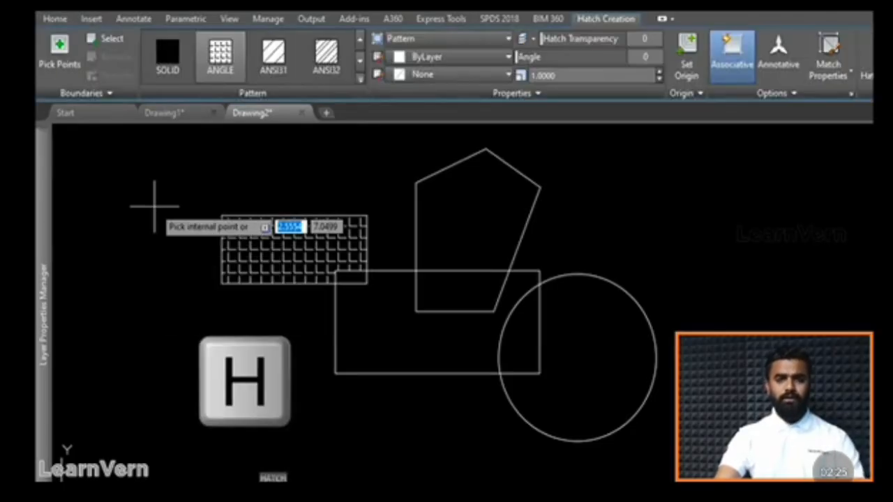
{"action": "left_click", "coordinate": [360, 80]}
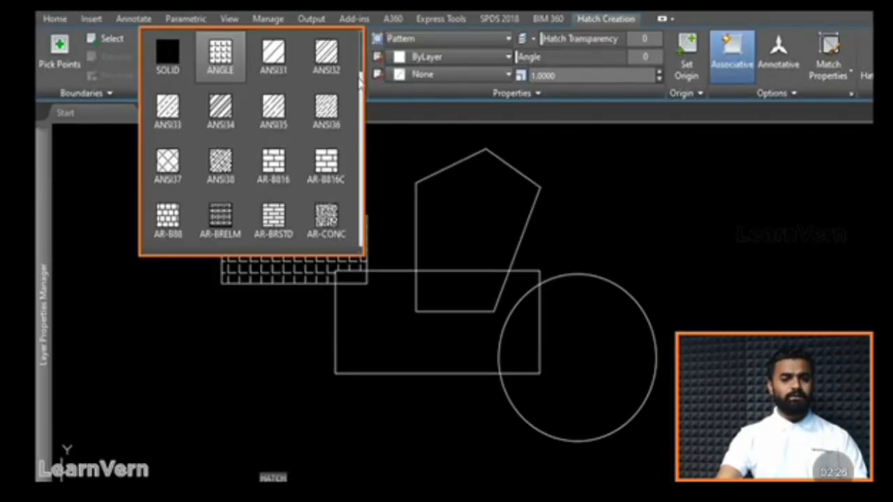
{"action": "left_click", "coordinate": [164, 115]}
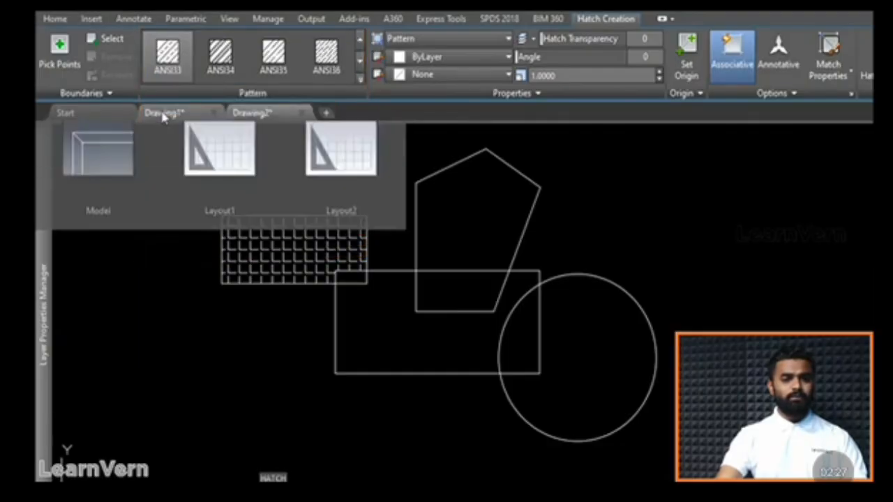
{"action": "left_click", "coordinate": [60, 50]}
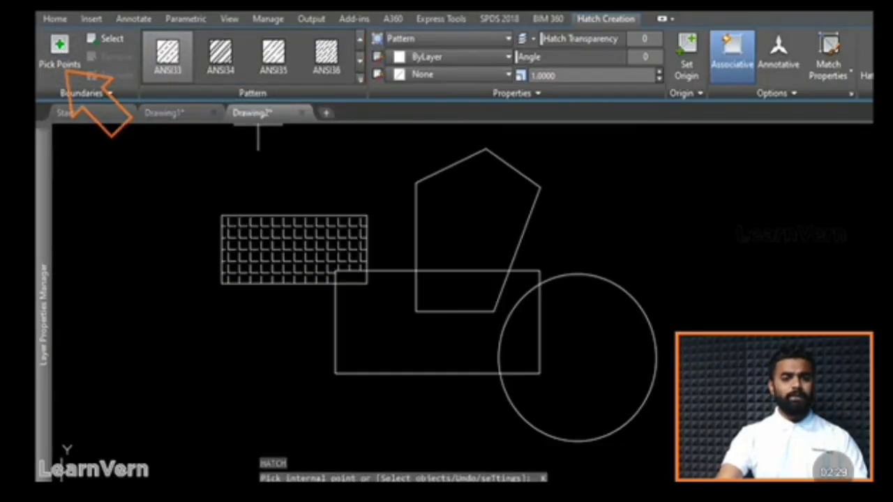
{"action": "left_click", "coordinate": [597, 353]}
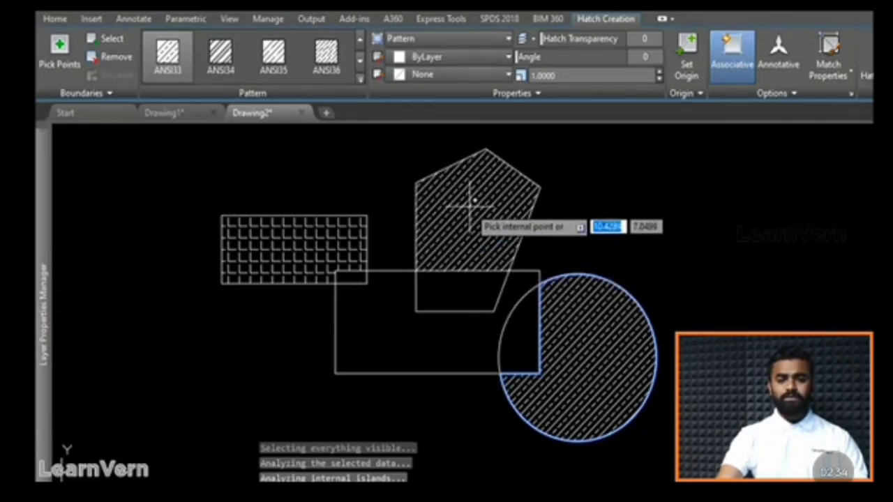
{"action": "left_click", "coordinate": [461, 280]}
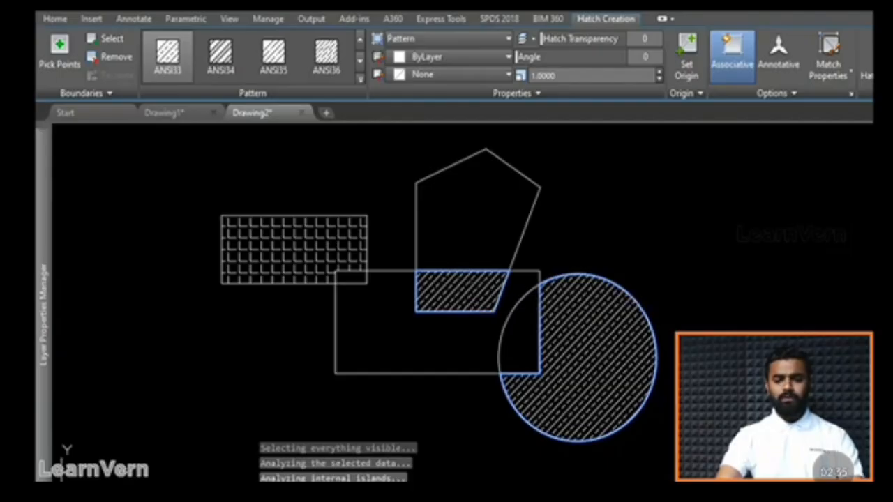
{"action": "key", "text": "Return"}
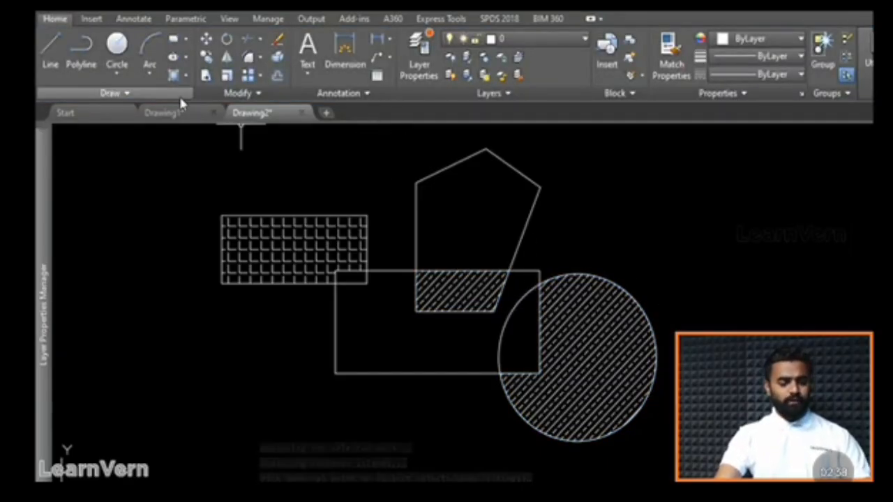
Fill the overlap of the two rectangles with a GR_LINEAR gradient hatch from yellow to red.
{"action": "type", "text": "h"}
{"action": "key", "text": "Return"}
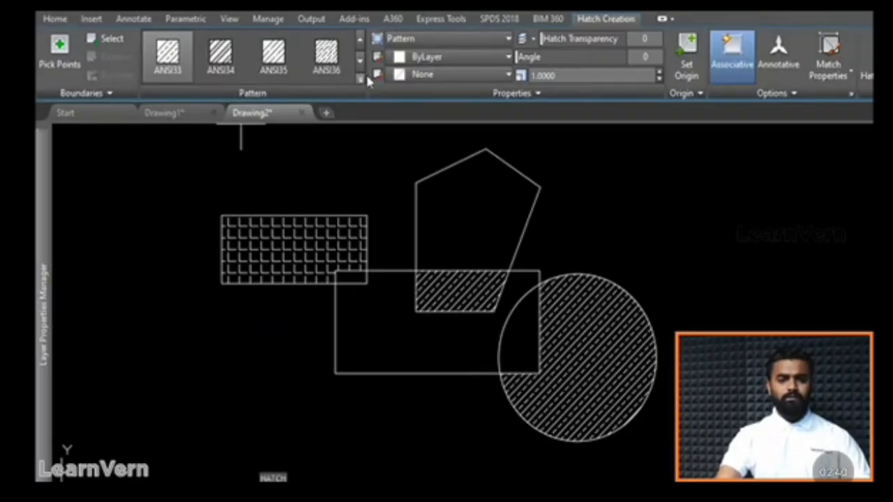
{"action": "left_click", "coordinate": [427, 39]}
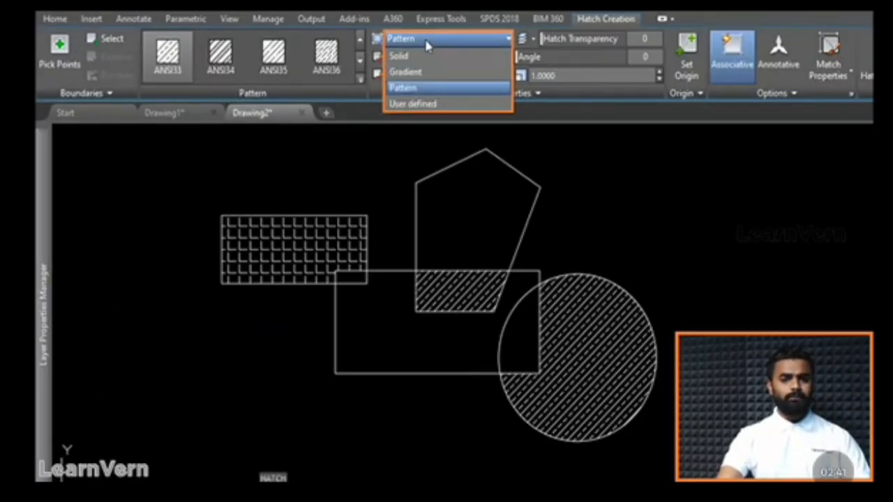
{"action": "left_click", "coordinate": [420, 73]}
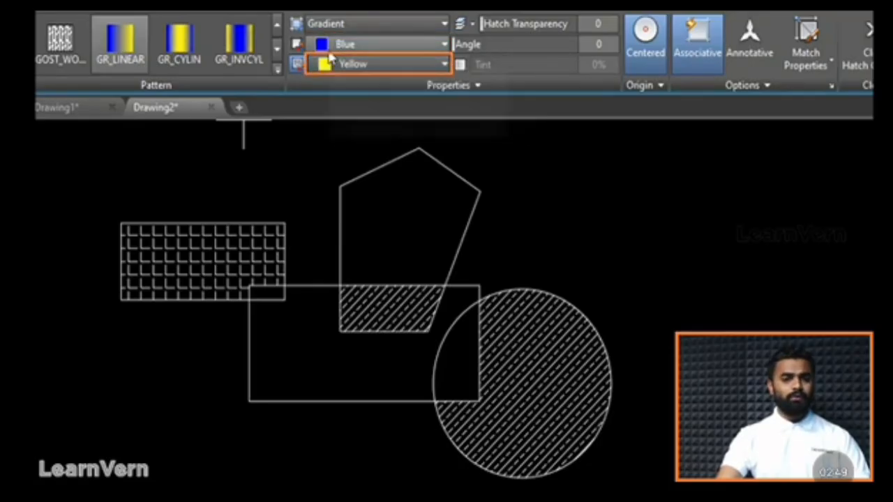
{"action": "left_click", "coordinate": [277, 67]}
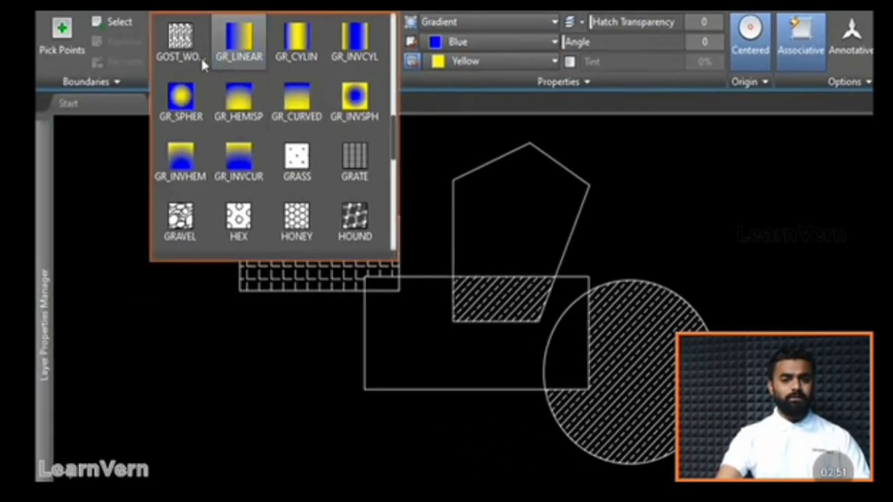
{"action": "left_click", "coordinate": [443, 43]}
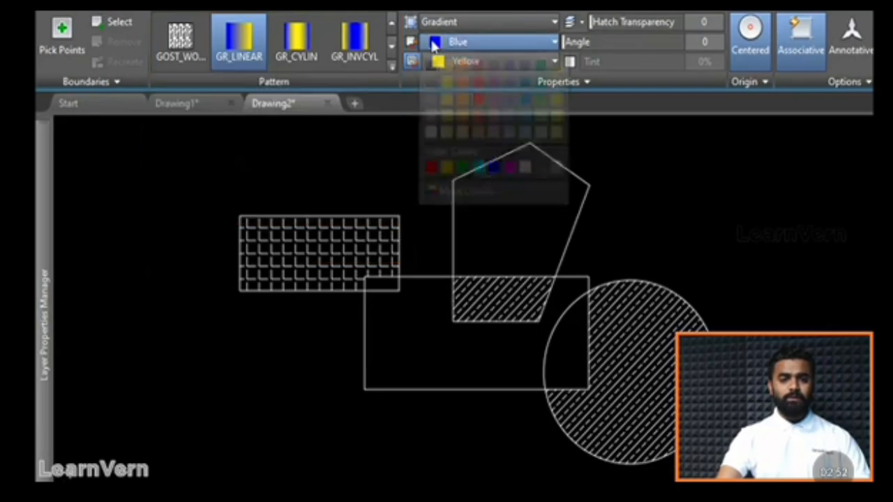
{"action": "left_click", "coordinate": [447, 166]}
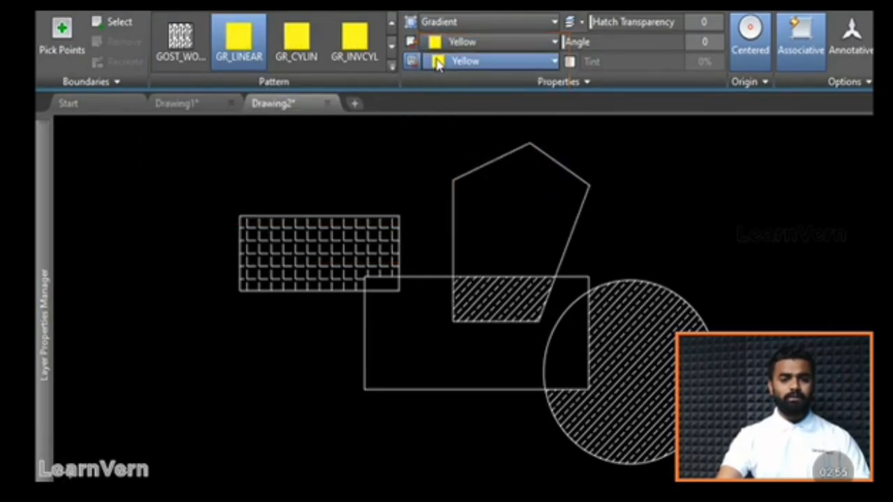
{"action": "left_click", "coordinate": [441, 62]}
{"action": "left_click", "coordinate": [434, 187]}
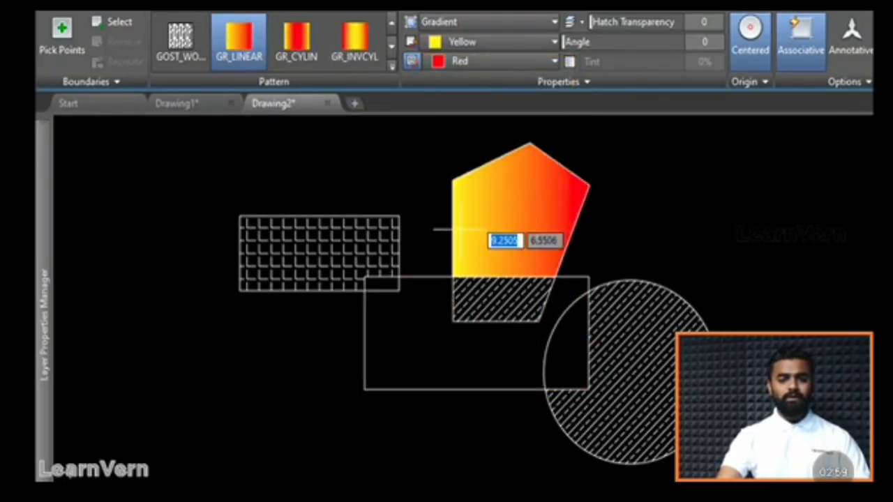
{"action": "left_click", "coordinate": [384, 284]}
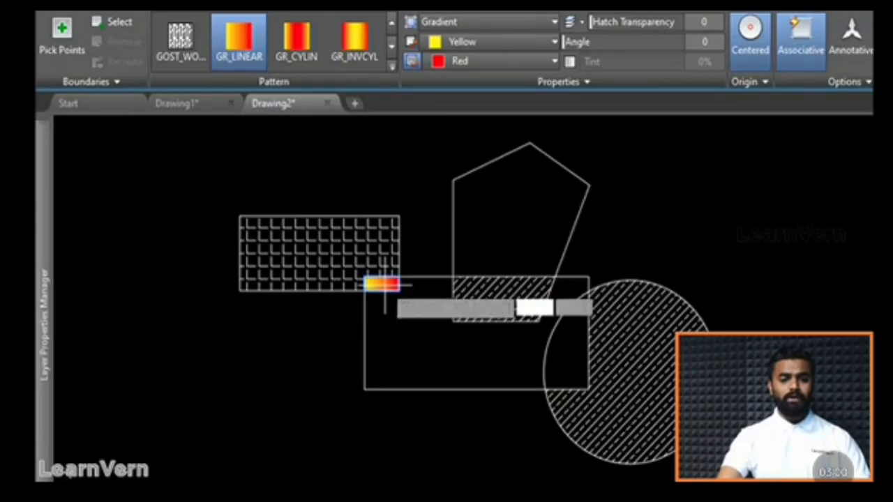
Finish the gradient hatch in the two rectangles' overlap, select it to check its settings, and clear the selection.
{"action": "key", "text": "Return"}
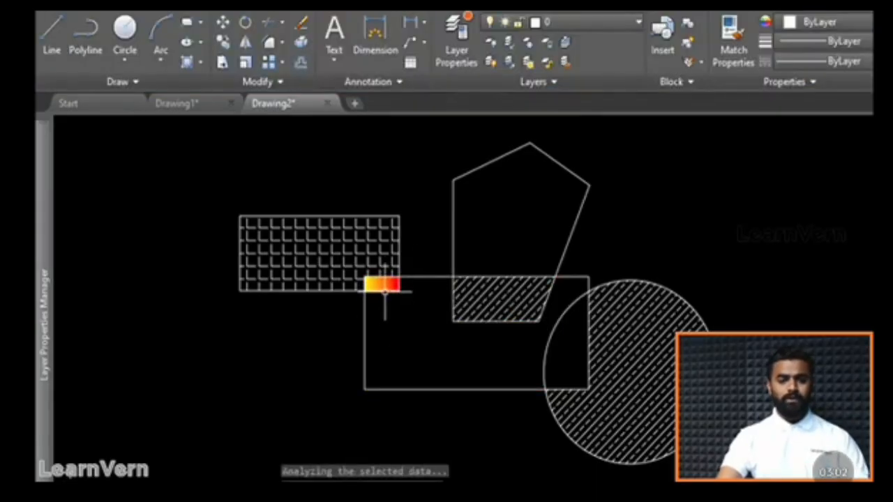
{"action": "left_click", "coordinate": [382, 284]}
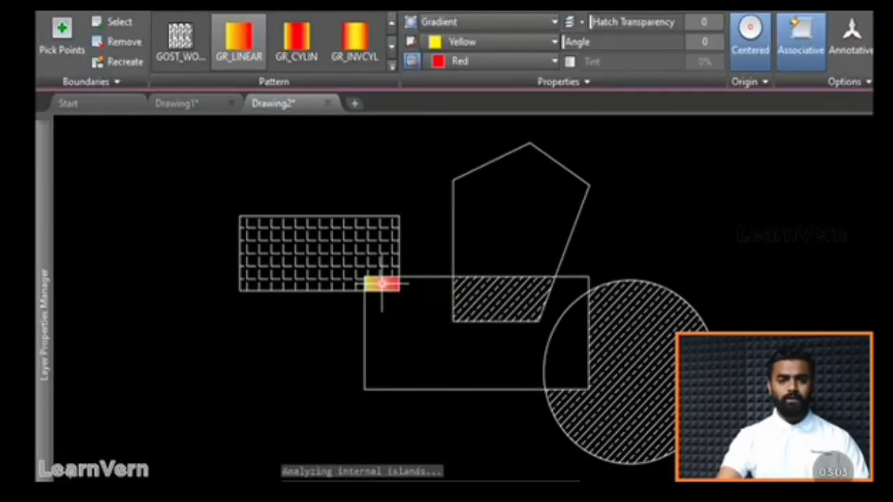
{"action": "left_click", "coordinate": [331, 203]}
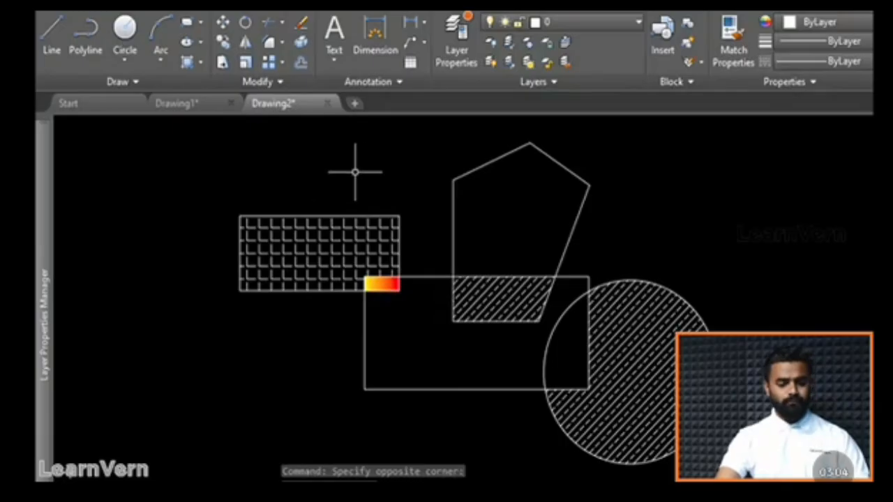
Hatch the overlap of the circle and the second rectangle with a Solid fill in Magenta.
{"action": "type", "text": "H"}
{"action": "key", "text": "Return"}
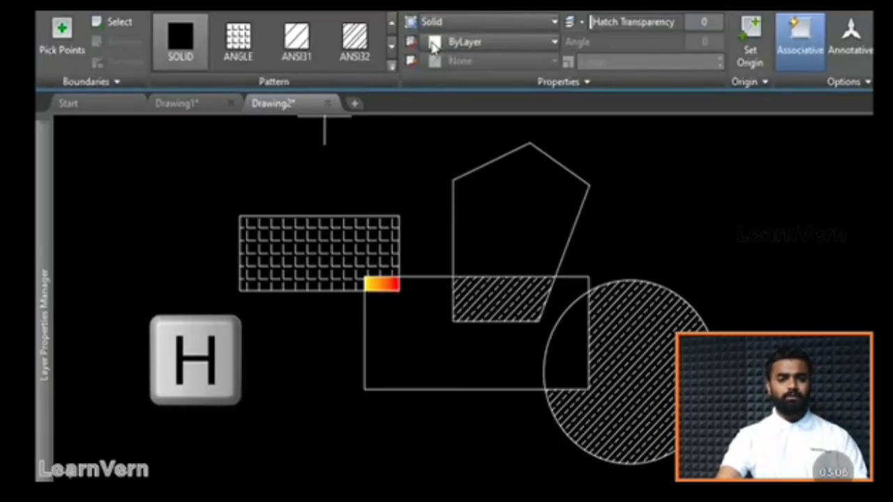
{"action": "left_click", "coordinate": [452, 29]}
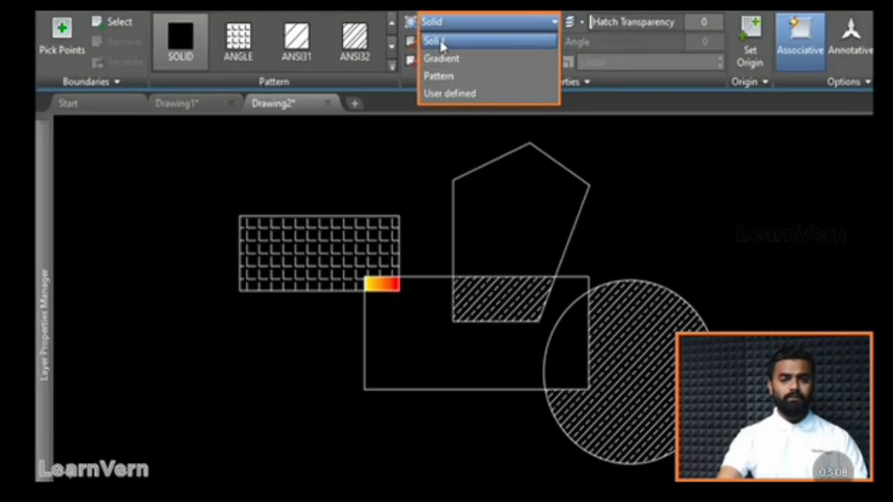
{"action": "left_click", "coordinate": [442, 40]}
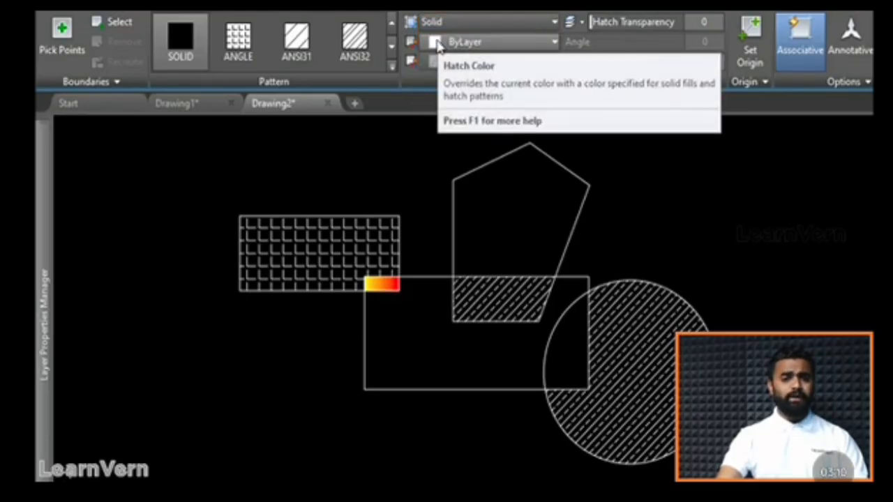
{"action": "left_click", "coordinate": [440, 44]}
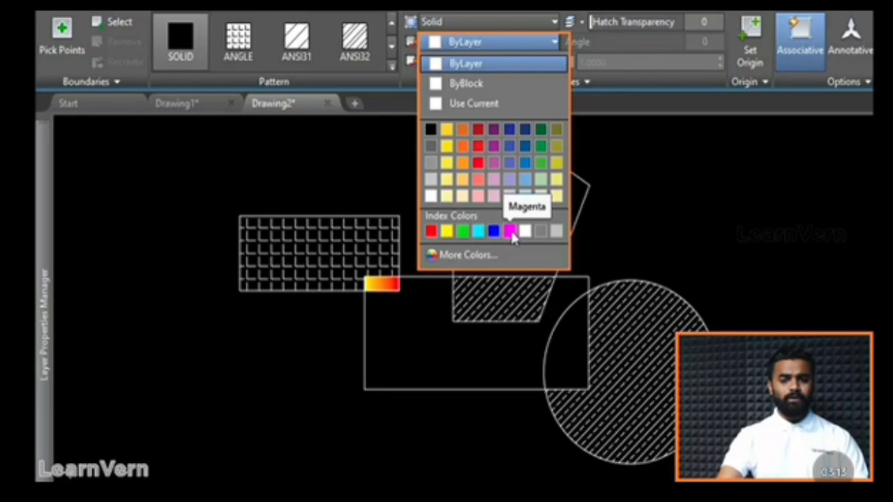
{"action": "left_click", "coordinate": [510, 232]}
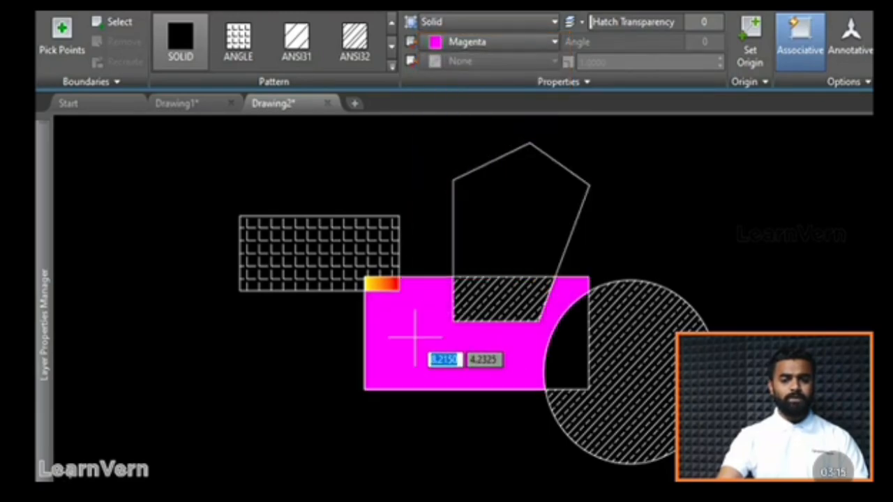
{"action": "left_click", "coordinate": [574, 362]}
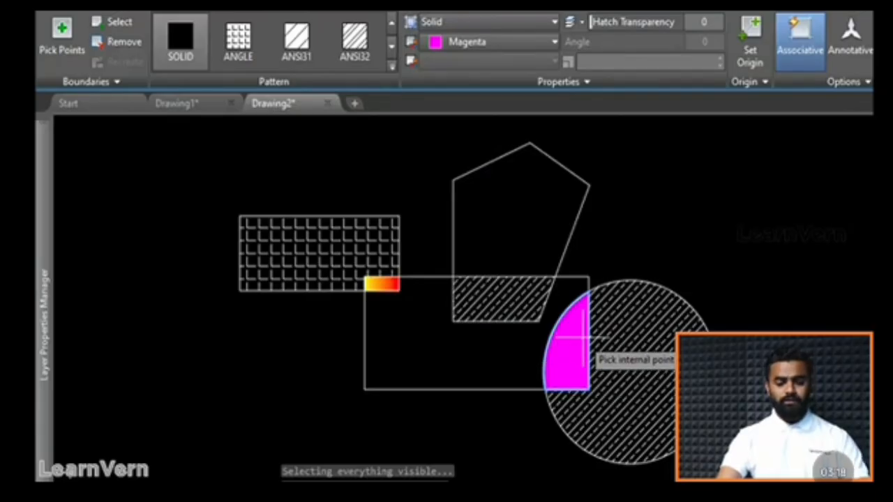
{"action": "key", "text": "Return"}
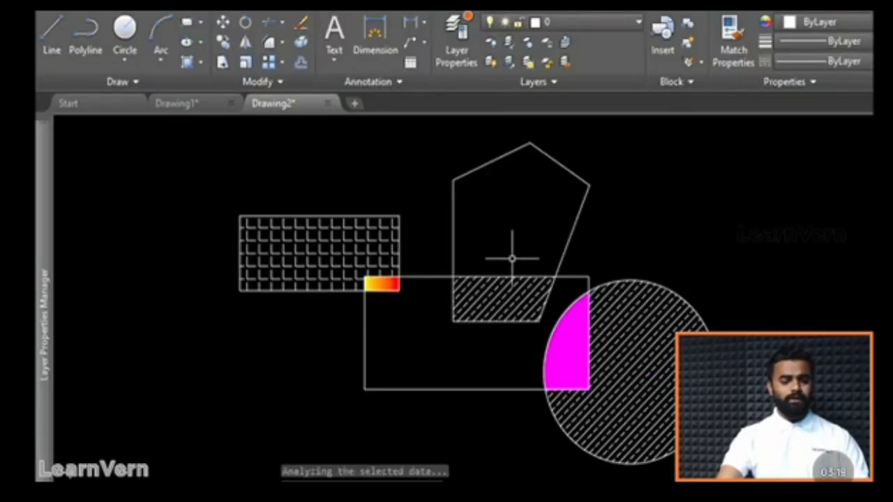
Hatch the five-sided shape's area outside the rectangle with the AR-PARQ1 pattern, using the ByLayer colour.
{"action": "type", "text": "H"}
{"action": "key", "text": "Return"}
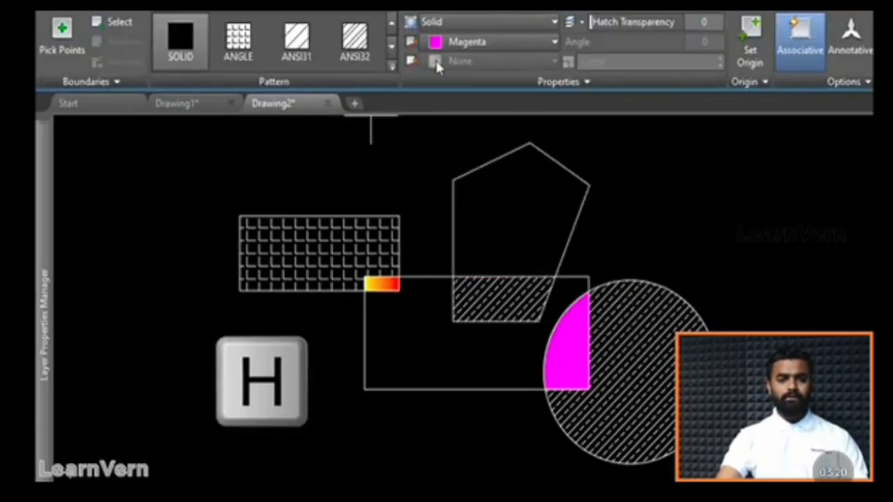
{"action": "left_click", "coordinate": [451, 21]}
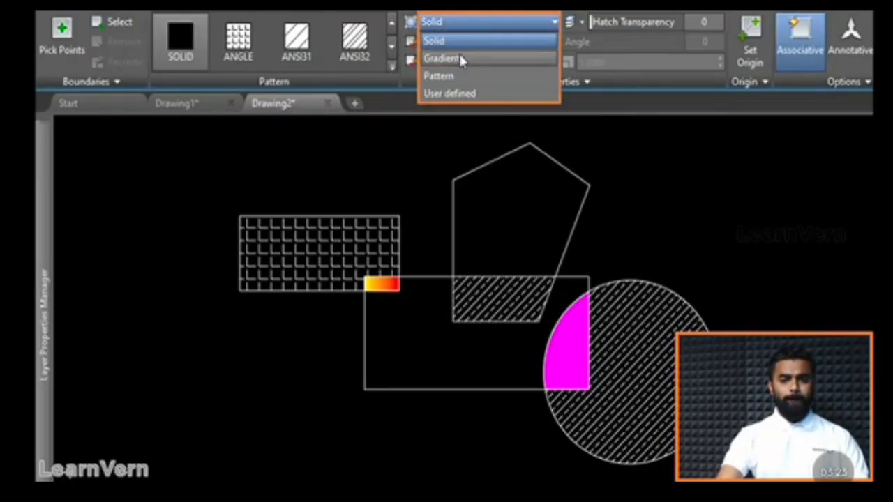
{"action": "left_click", "coordinate": [450, 76]}
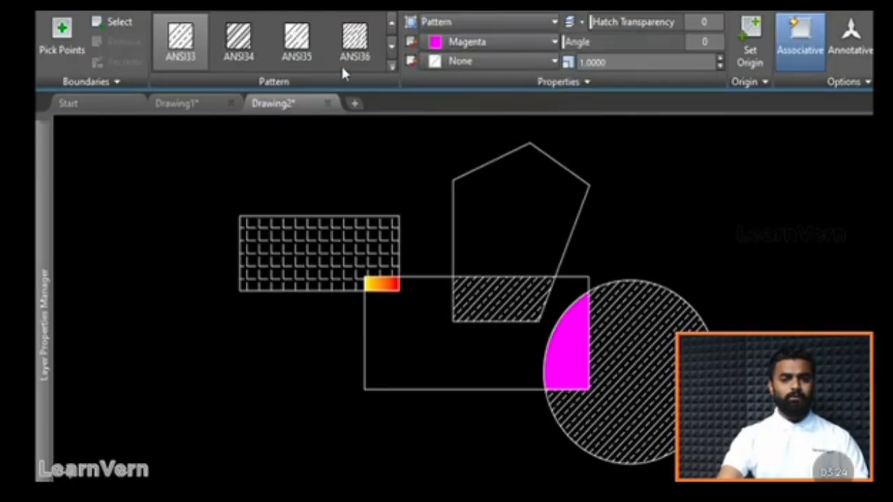
{"action": "left_click", "coordinate": [391, 66]}
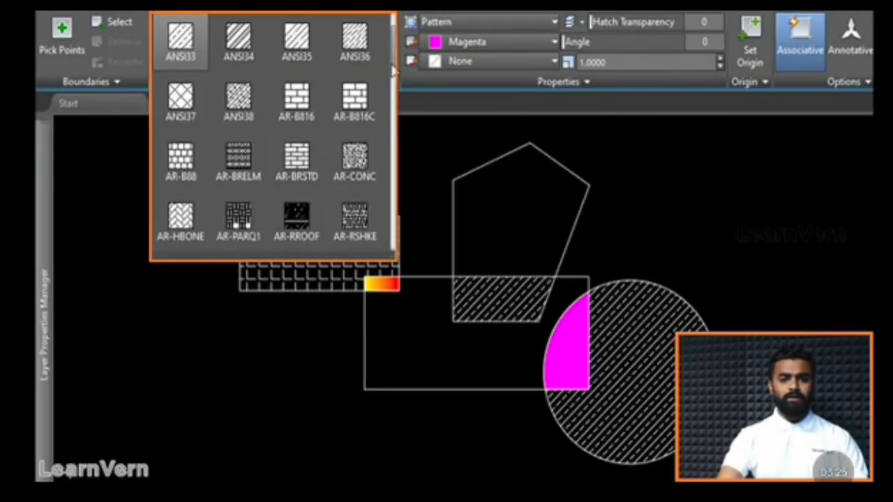
{"action": "left_click", "coordinate": [237, 221]}
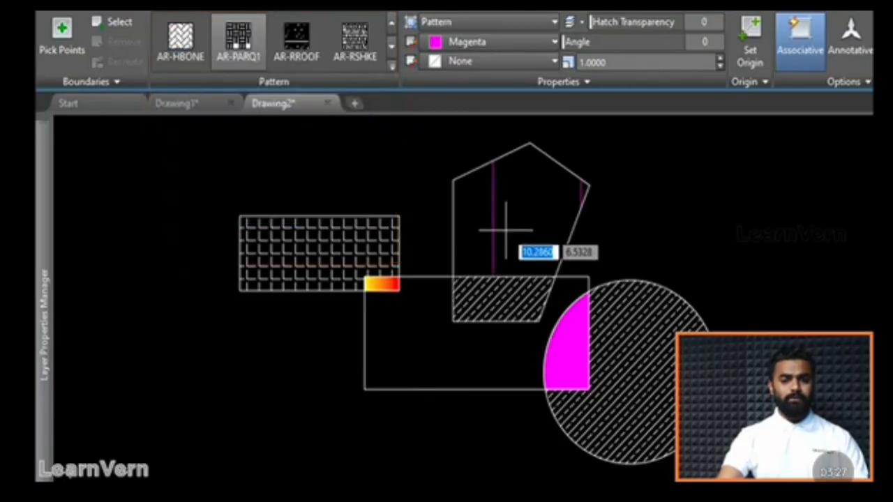
{"action": "left_click", "coordinate": [525, 41]}
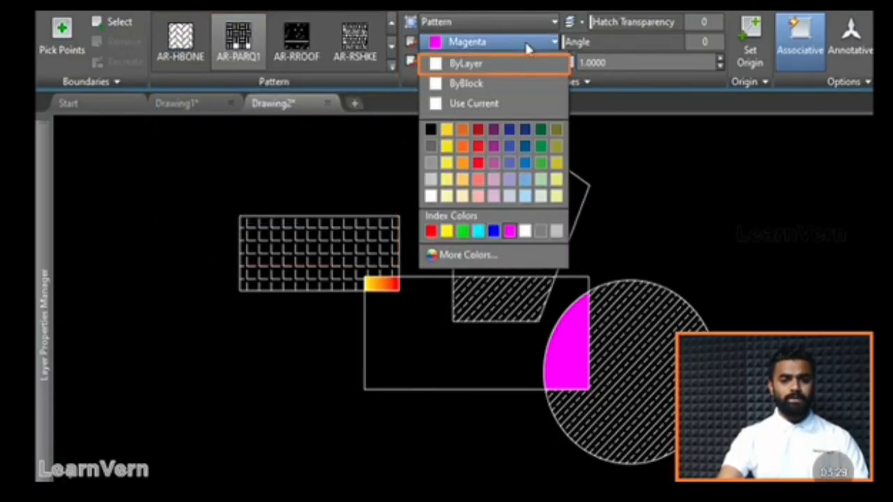
{"action": "left_click", "coordinate": [479, 62]}
{"action": "left_click", "coordinate": [480, 64]}
{"action": "left_click", "coordinate": [520, 209]}
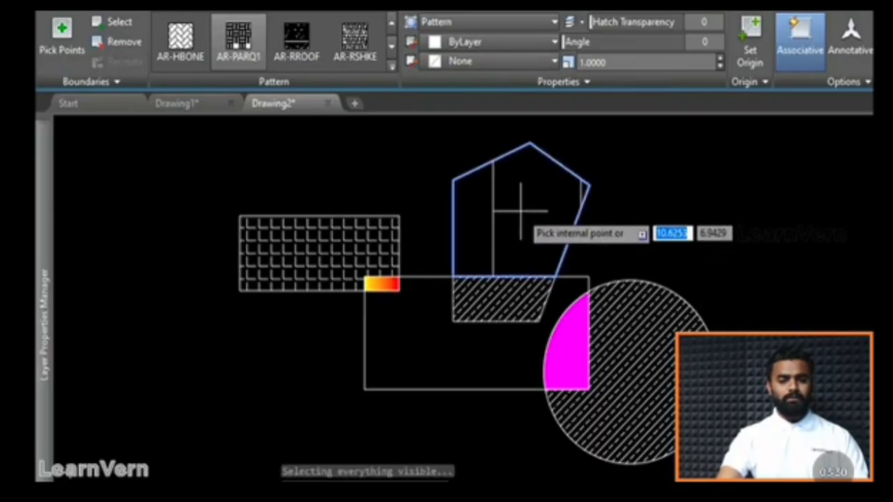
{"action": "key", "text": "Return"}
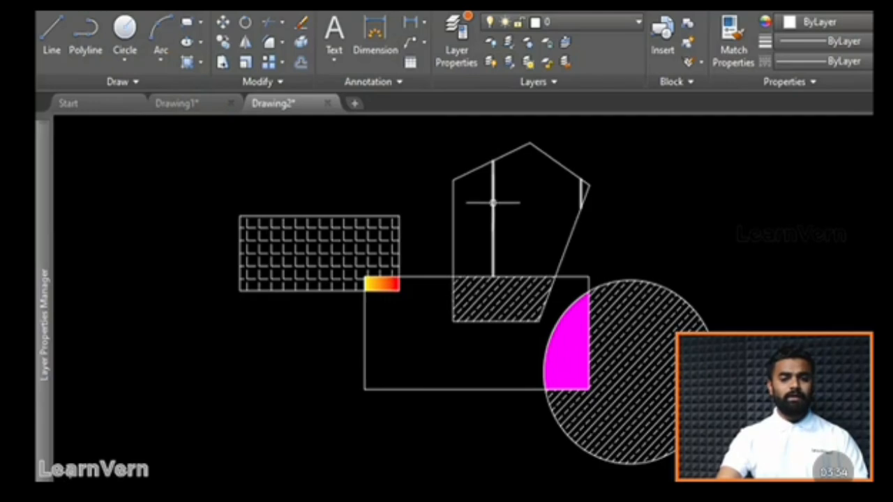
Try hatch pattern scales of 20 and 0.5 on the five-sided shape's AR-PARQ1 hatch.
{"action": "mouse_move", "coordinate": [493, 203]}
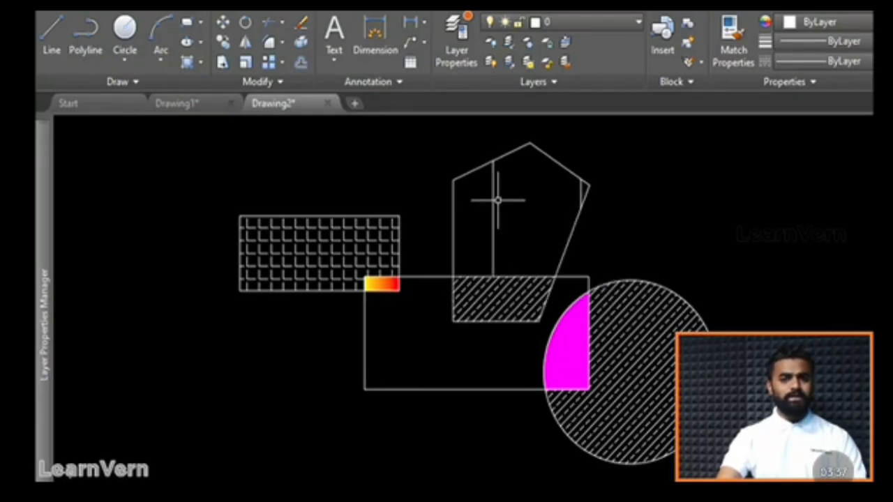
{"action": "left_click", "coordinate": [492, 204]}
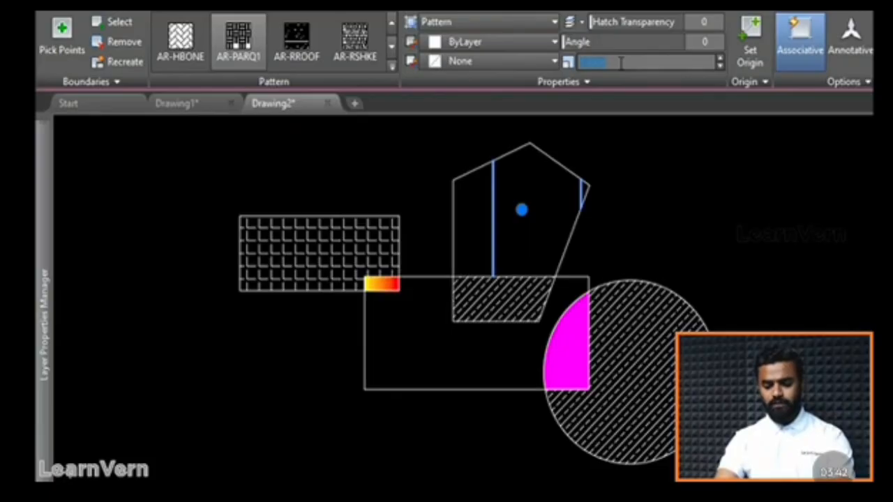
{"action": "type", "text": "20"}
{"action": "key", "text": "Return"}
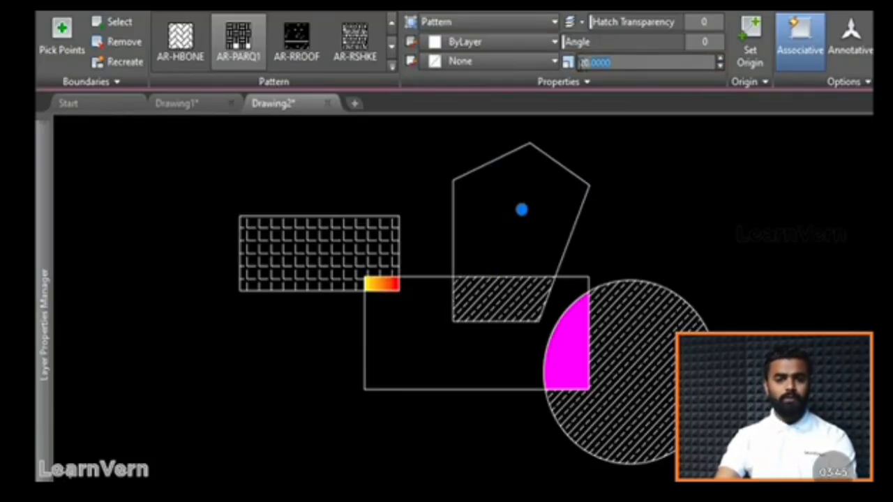
{"action": "left_click", "coordinate": [571, 64]}
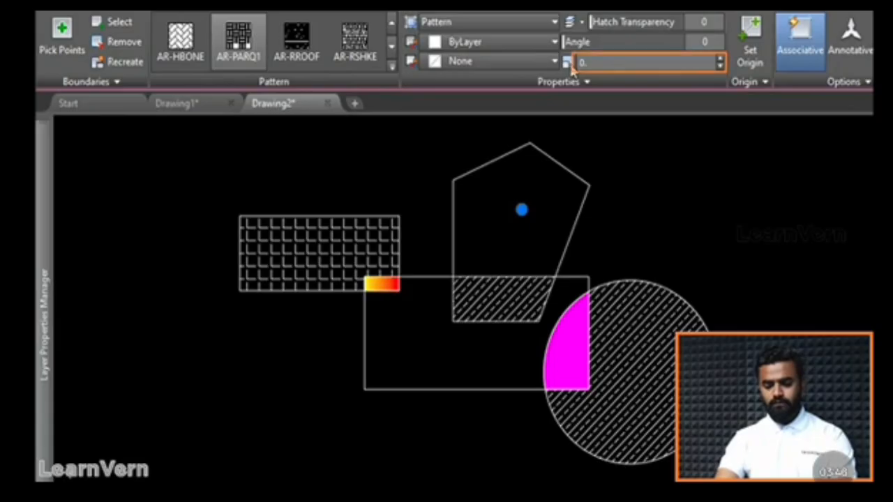
{"action": "key", "text": "Return"}
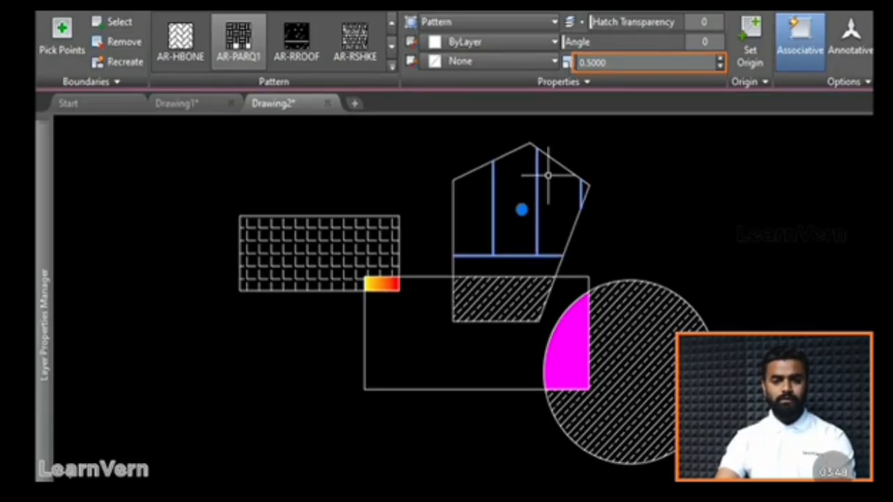
Set the AR-PARQ1 hatch's pattern scale to 0.05 and deselect the hatch.
{"action": "left_click", "coordinate": [581, 63]}
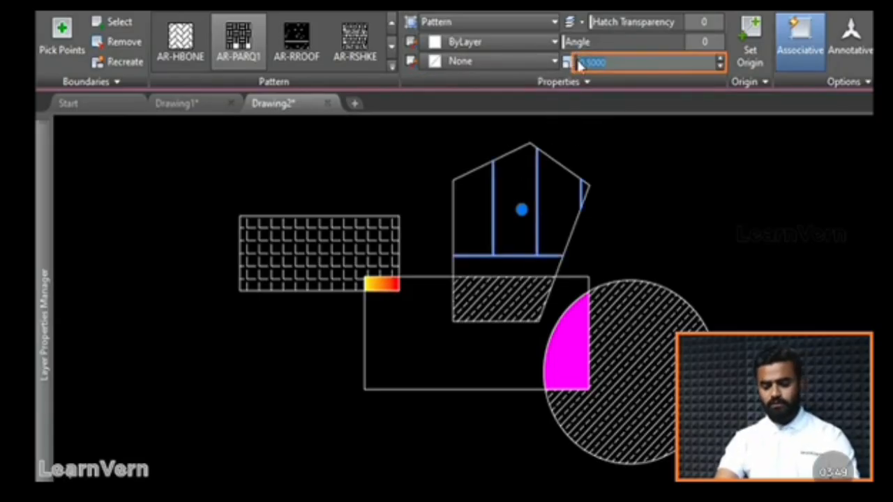
{"action": "type", "text": "0.05"}
{"action": "key", "text": "Return"}
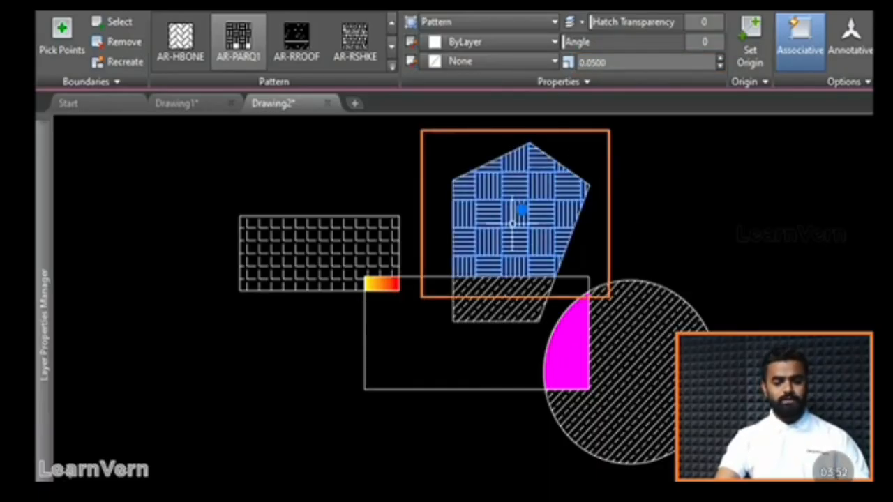
{"action": "left_click", "coordinate": [620, 236]}
{"action": "key", "text": "Escape"}
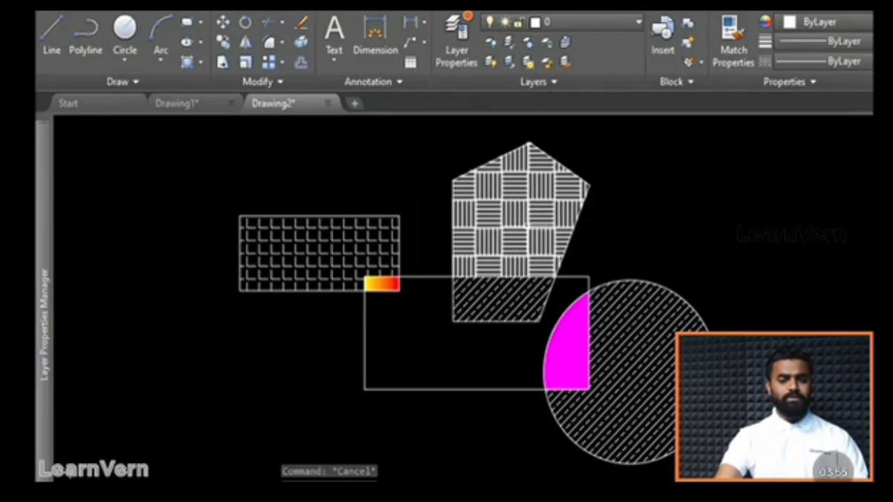
Reselect the five-sided shape's AR-PARQ1 hatch, set its pattern scale to 0.06 and deselect it.
{"action": "left_click", "coordinate": [521, 213]}
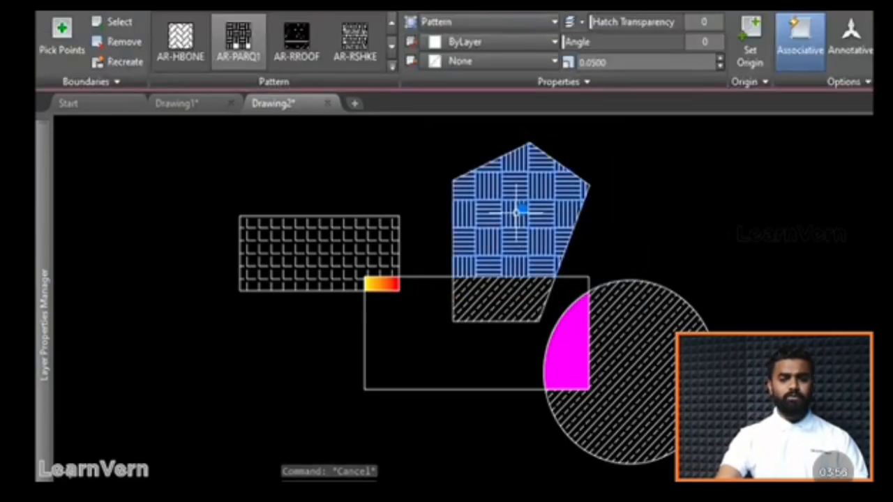
{"action": "left_click", "coordinate": [609, 63]}
{"action": "left_click", "coordinate": [598, 63]}
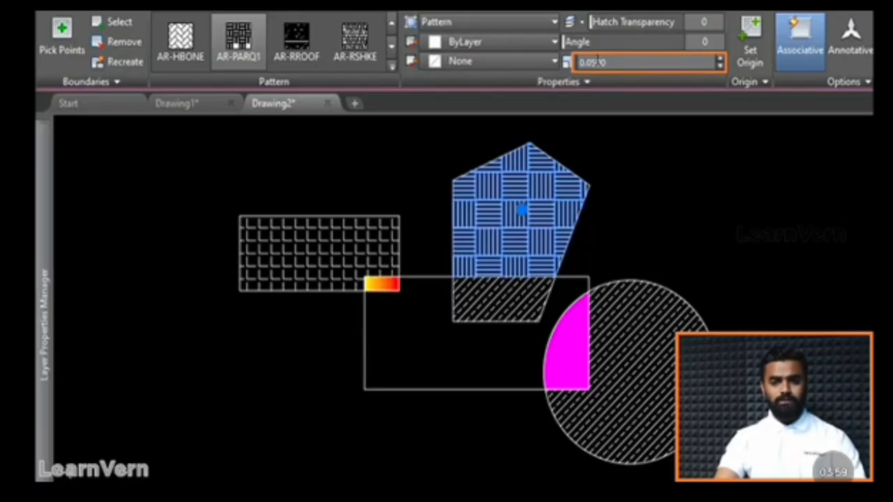
{"action": "key", "text": "BackSpace"}
{"action": "type", "text": "6"}
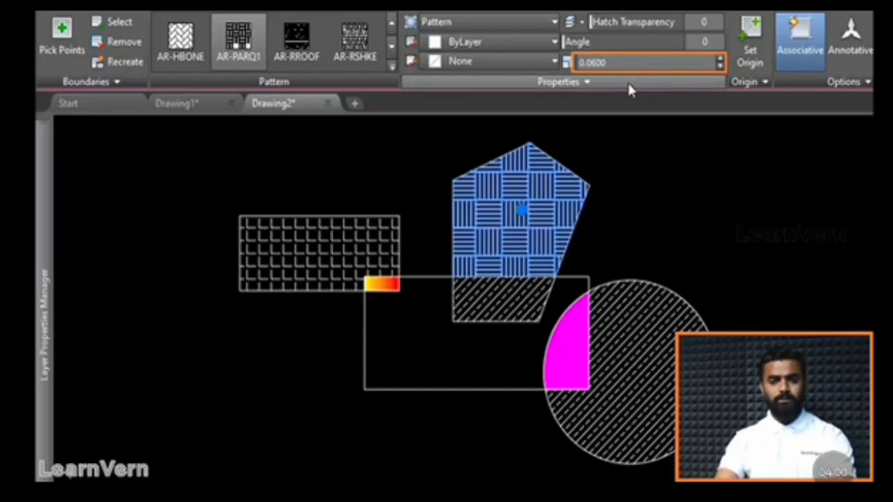
{"action": "key", "text": "Return"}
{"action": "left_click", "coordinate": [621, 224]}
{"action": "key", "text": "Escape"}
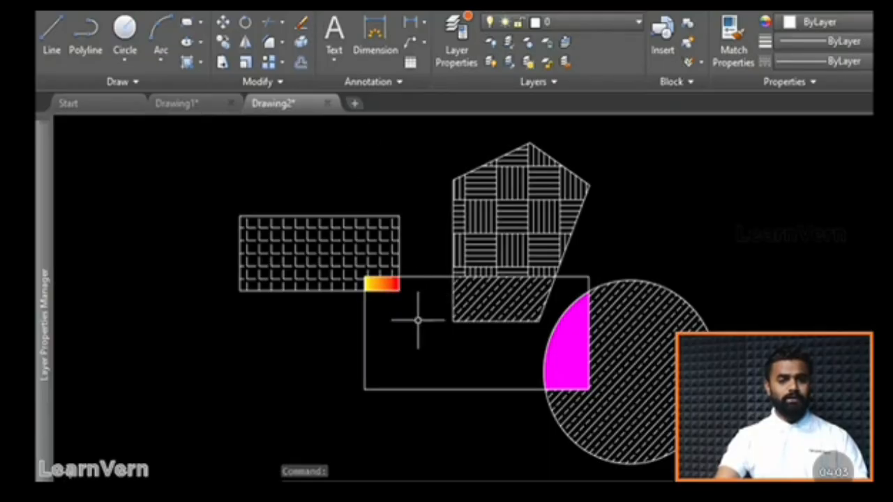
Start a new hatch as a gradient fill with the GR_INVSPH pattern.
{"action": "left_click", "coordinate": [187, 61]}
{"action": "left_click", "coordinate": [529, 21]}
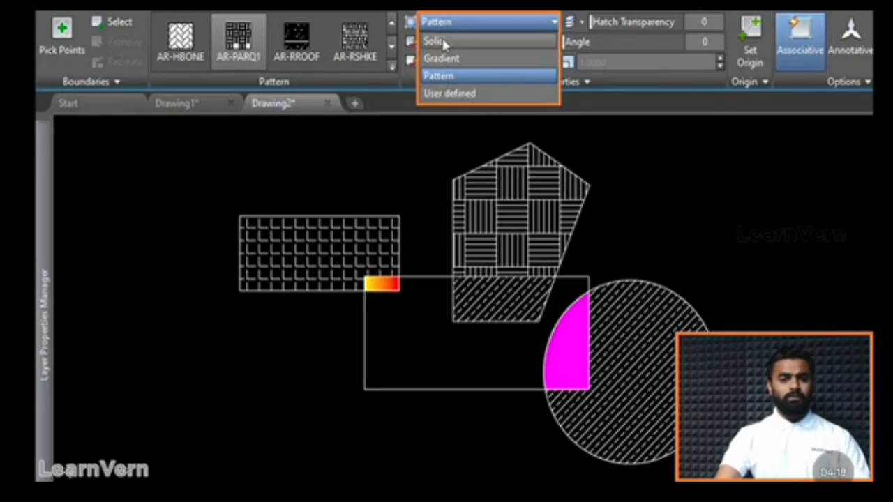
{"action": "left_click", "coordinate": [442, 75]}
{"action": "left_click", "coordinate": [394, 67]}
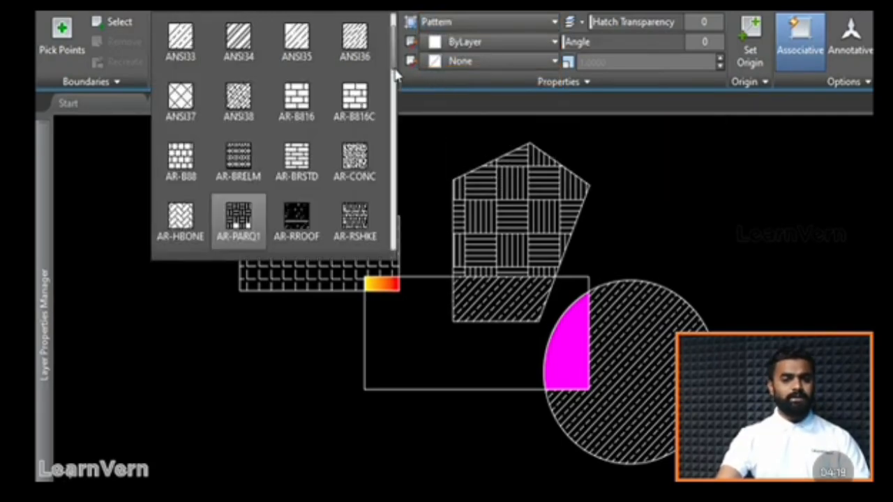
{"action": "left_click", "coordinate": [450, 25]}
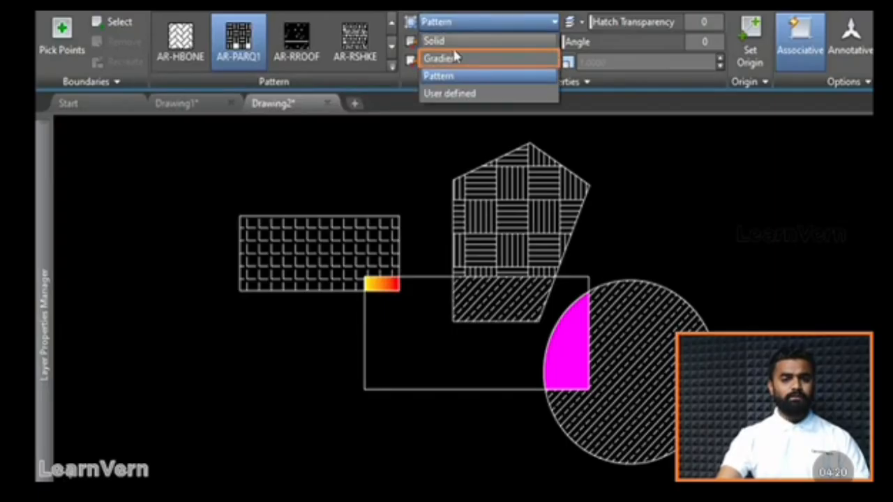
{"action": "left_click", "coordinate": [454, 55]}
{"action": "left_click", "coordinate": [392, 66]}
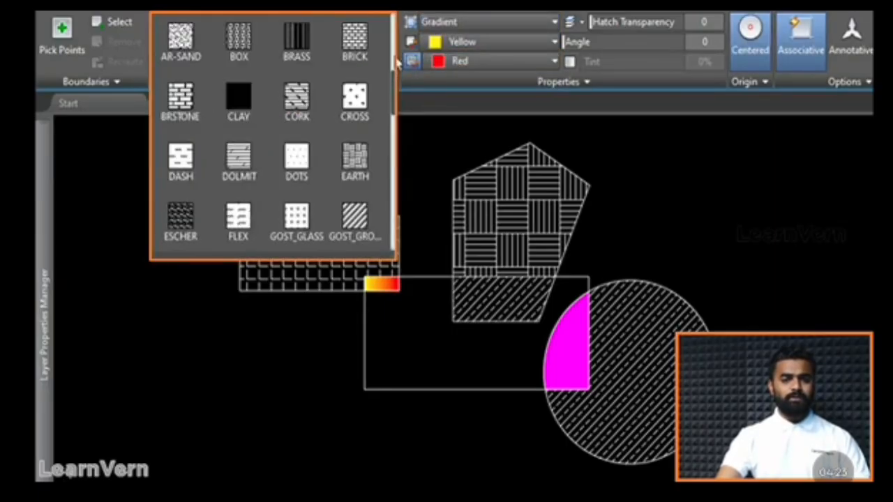
{"action": "scroll", "coordinate": [256, 89], "scroll_direction": "up", "scroll_amount": 3}
{"action": "scroll", "coordinate": [263, 88], "scroll_direction": "down", "scroll_amount": 5}
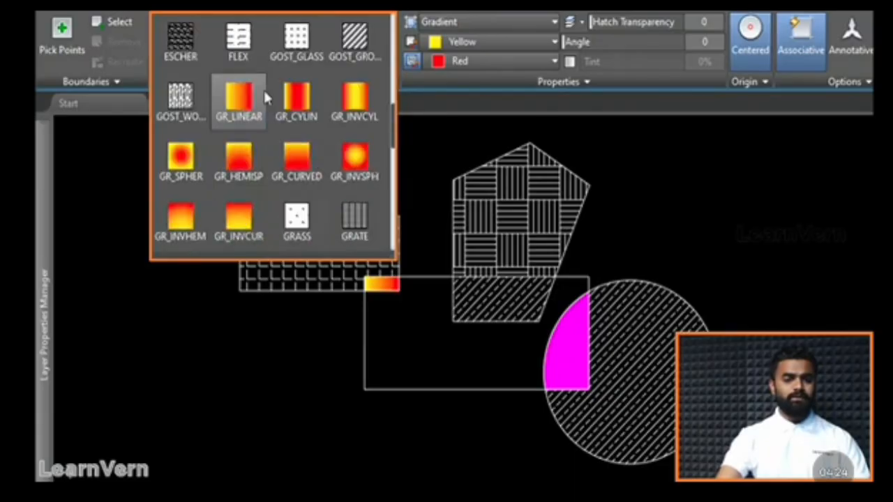
{"action": "left_click", "coordinate": [354, 159]}
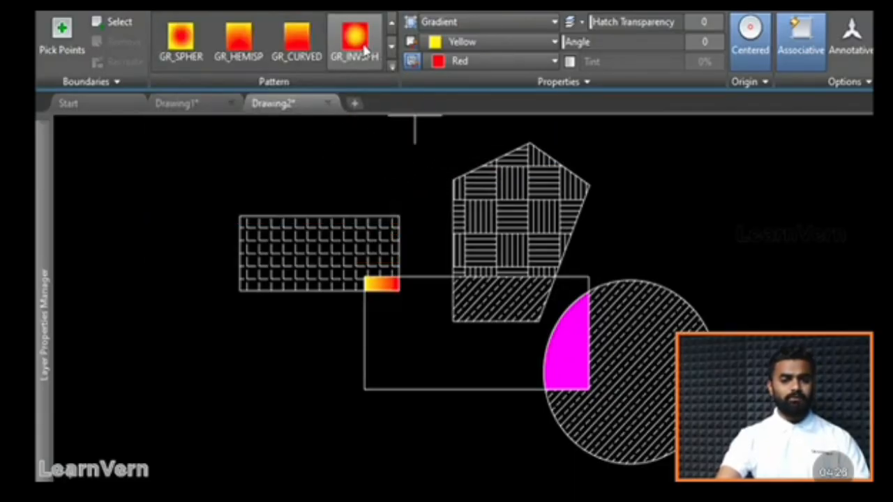
Set the gradient colours to 209,156,199 and 99,100,102 and fill the lower rectangle's remaining empty area.
{"action": "left_click", "coordinate": [490, 42]}
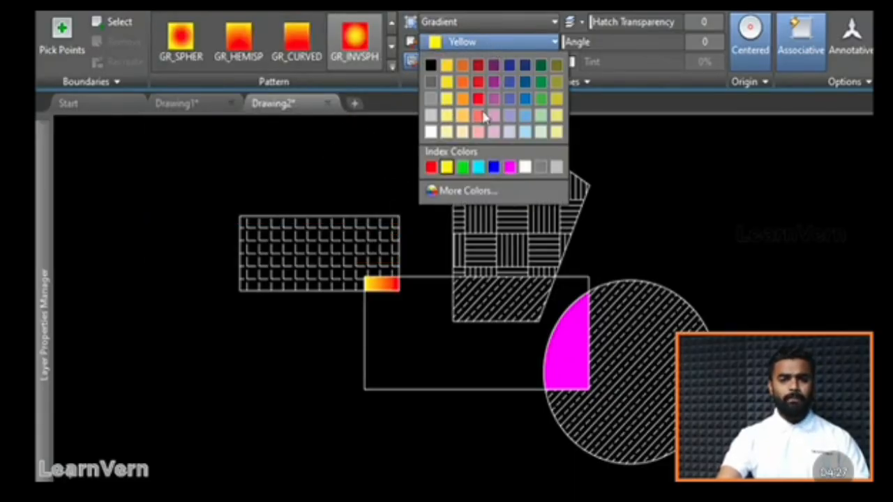
{"action": "left_click", "coordinate": [493, 115]}
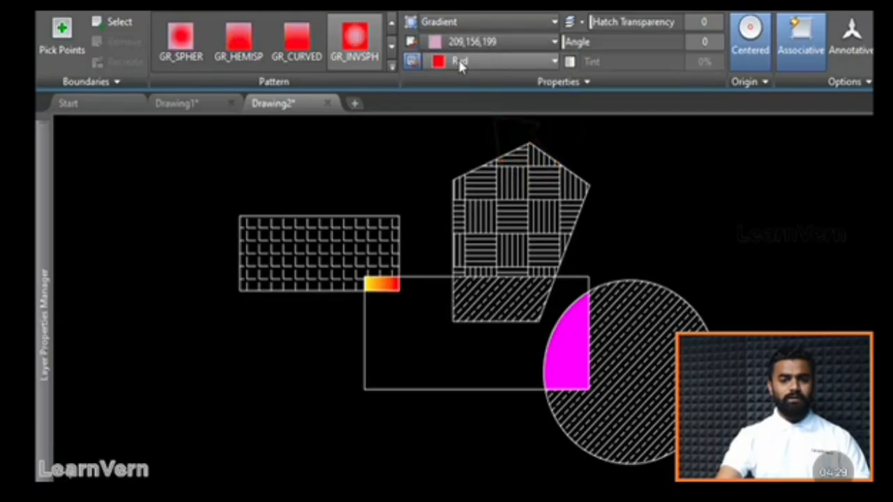
{"action": "left_click", "coordinate": [460, 63]}
{"action": "left_click", "coordinate": [435, 101]}
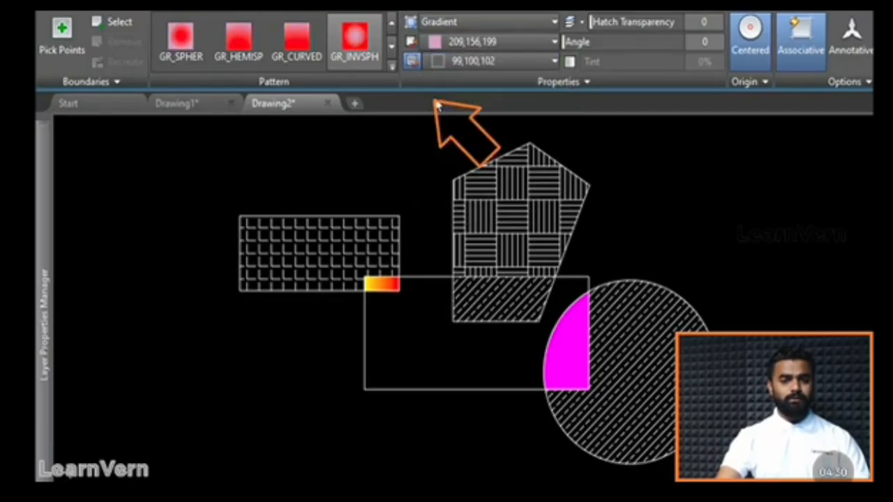
{"action": "left_click", "coordinate": [434, 321]}
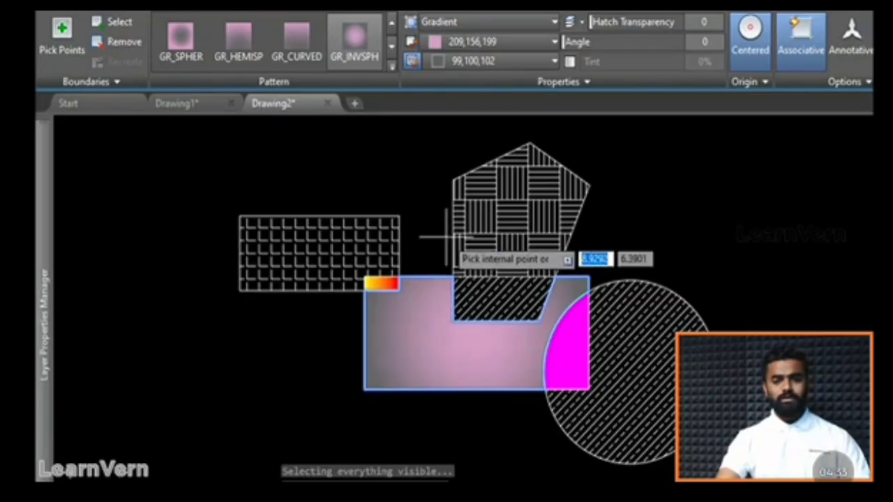
{"action": "key", "text": "Return"}
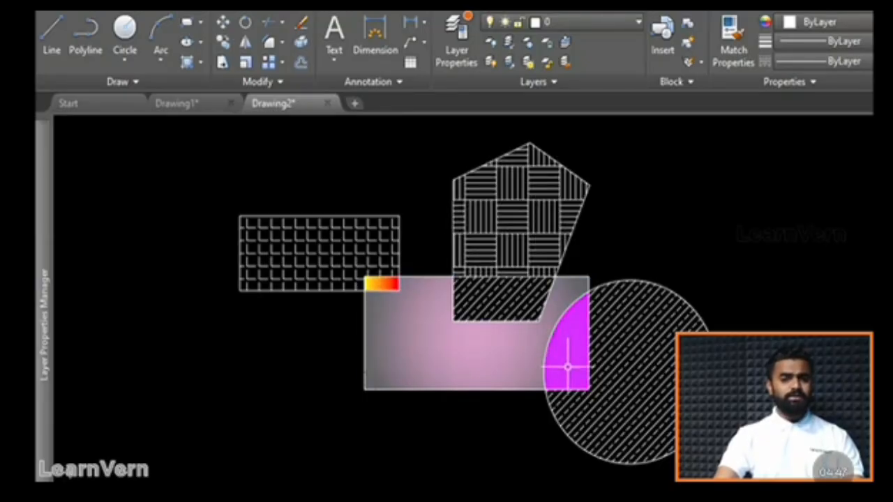
Inspect the hatch settings of the lower rectangle's gradient fill and the solid magenta fill.
{"action": "left_click", "coordinate": [200, 64]}
{"action": "left_click", "coordinate": [201, 69]}
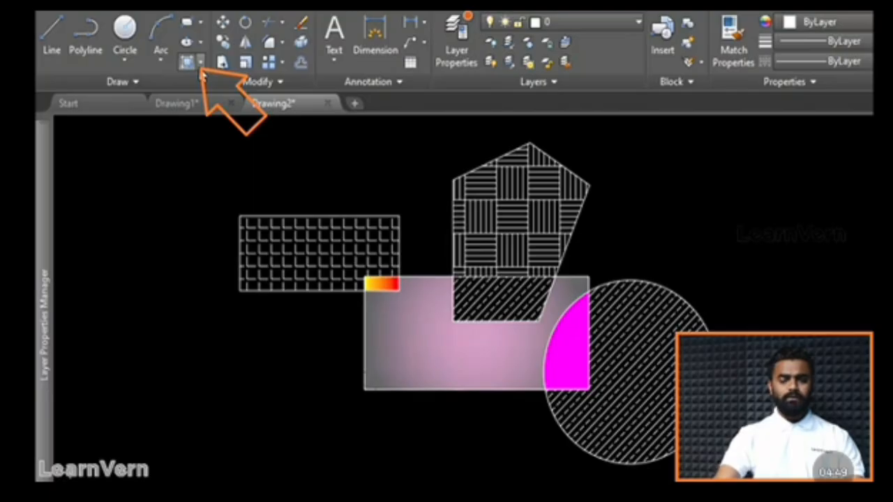
{"action": "left_click", "coordinate": [417, 350]}
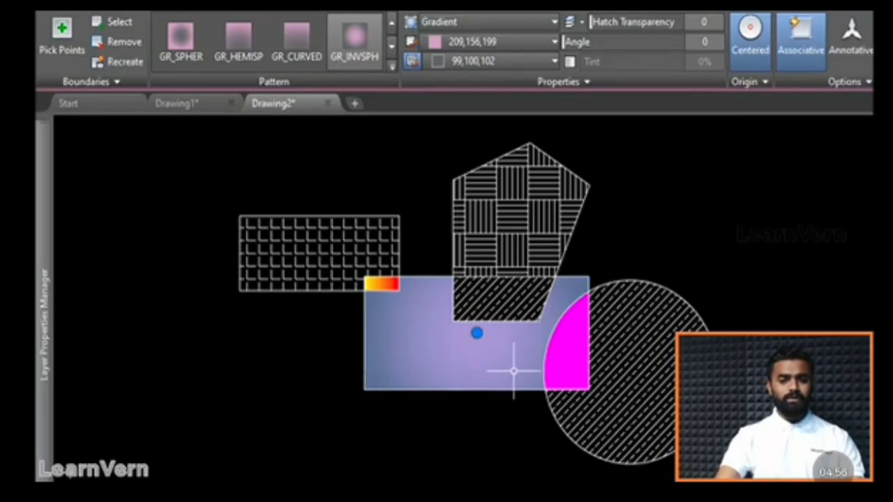
{"action": "left_click", "coordinate": [564, 365]}
{"action": "key", "text": "Escape"}
{"action": "left_click", "coordinate": [563, 364]}
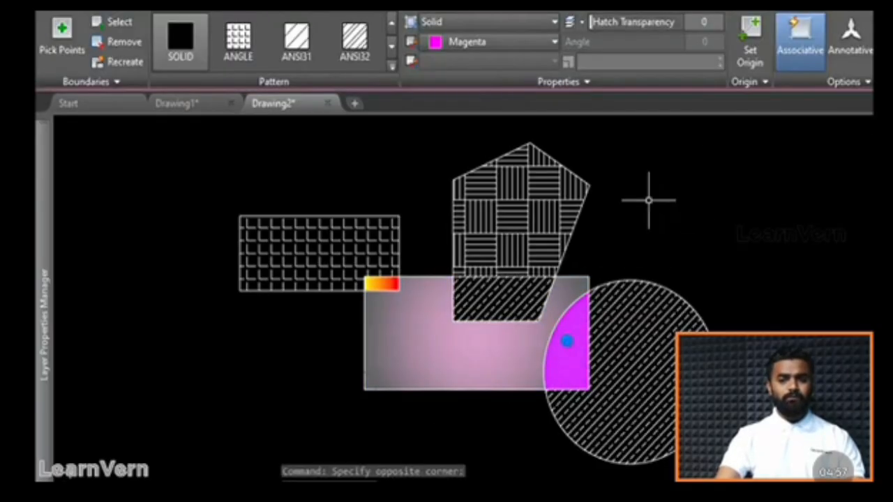
{"action": "left_click", "coordinate": [481, 352]}
{"action": "key", "text": "Escape"}
Turn the Centered option of the lower rectangle's gradient off and on again, and deselect the hatch.
{"action": "left_click", "coordinate": [480, 355]}
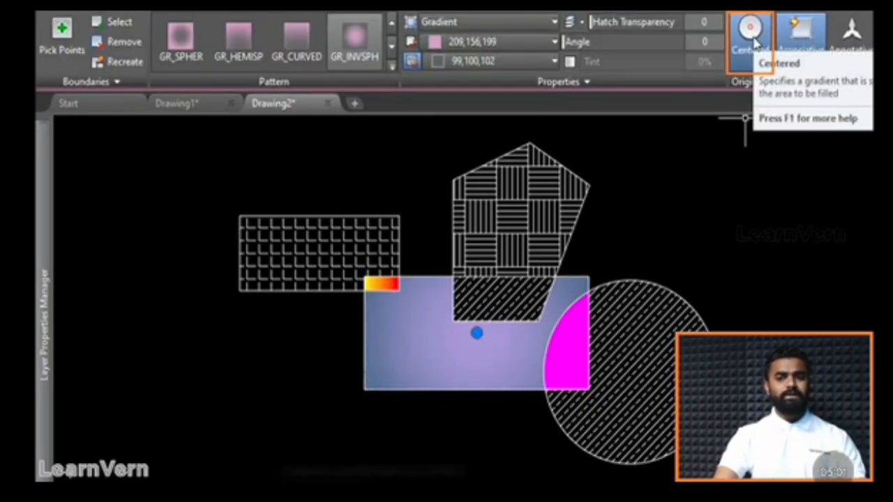
{"action": "left_click", "coordinate": [752, 41]}
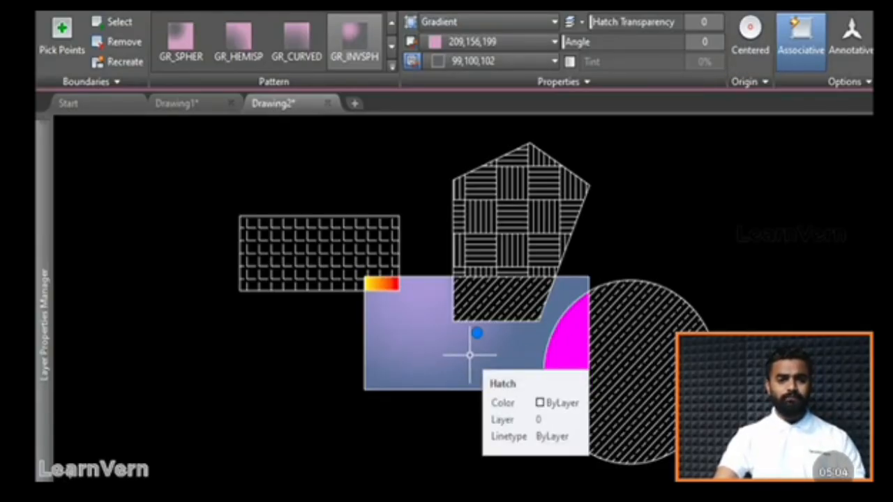
{"action": "left_click", "coordinate": [752, 49]}
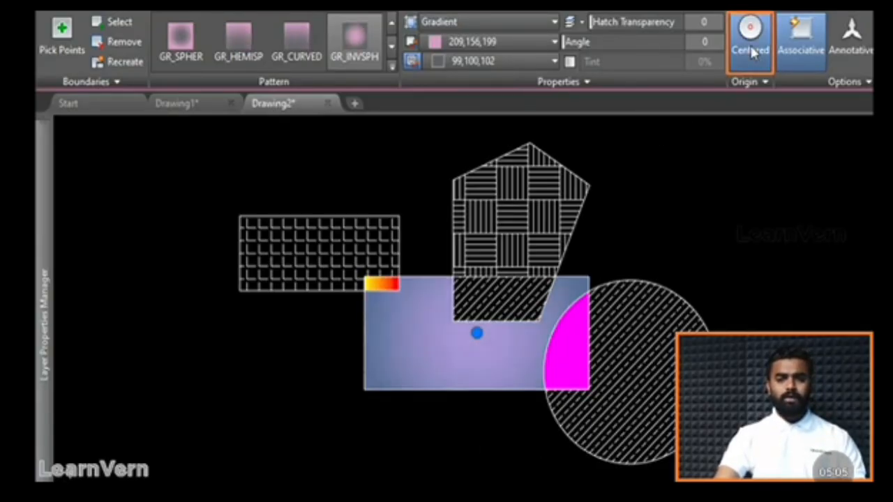
{"action": "left_click", "coordinate": [355, 45]}
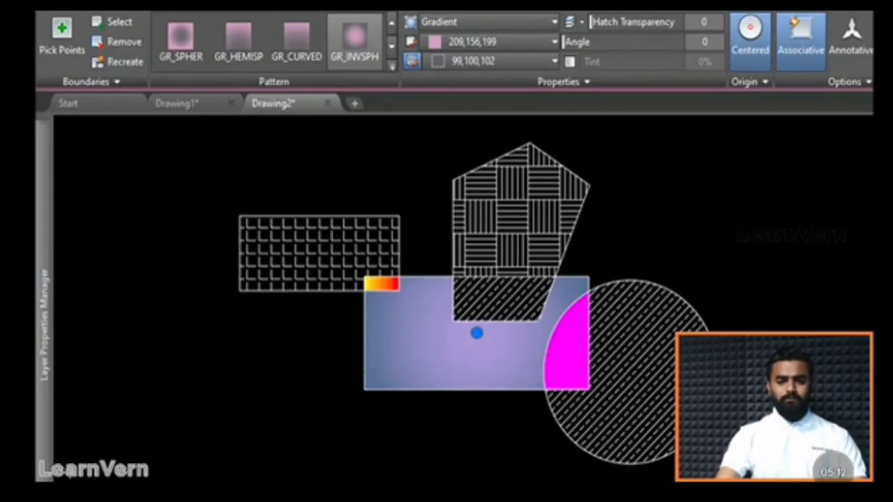
{"action": "key", "text": "Escape"}
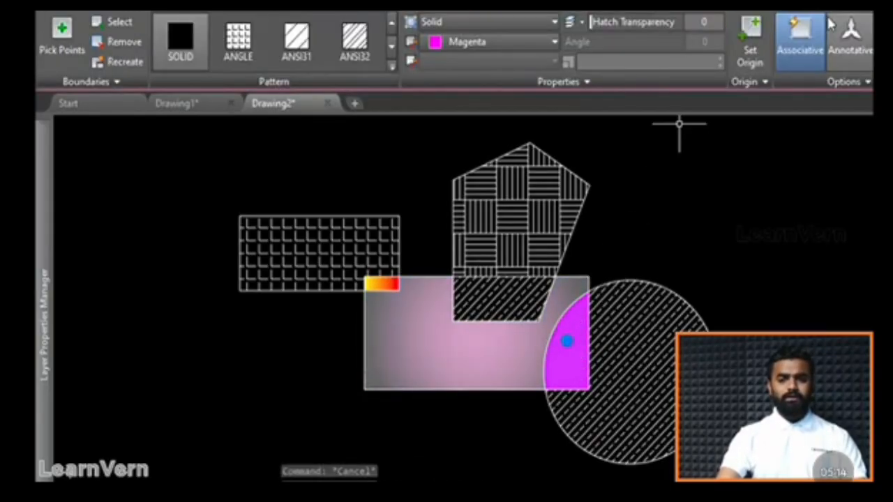
Check the Associative option on the magenta fill and on the circle's ANSI33 hatch.
{"action": "left_click", "coordinate": [797, 55]}
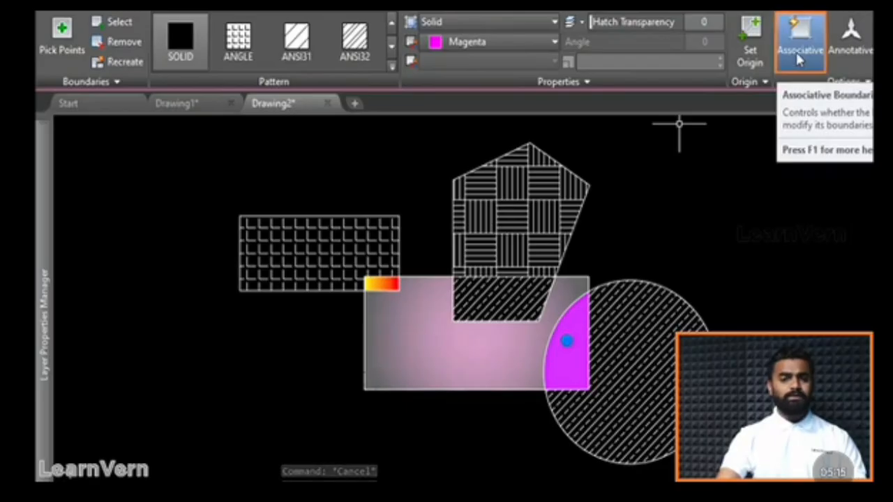
{"action": "key", "text": "Escape"}
{"action": "left_click", "coordinate": [635, 342]}
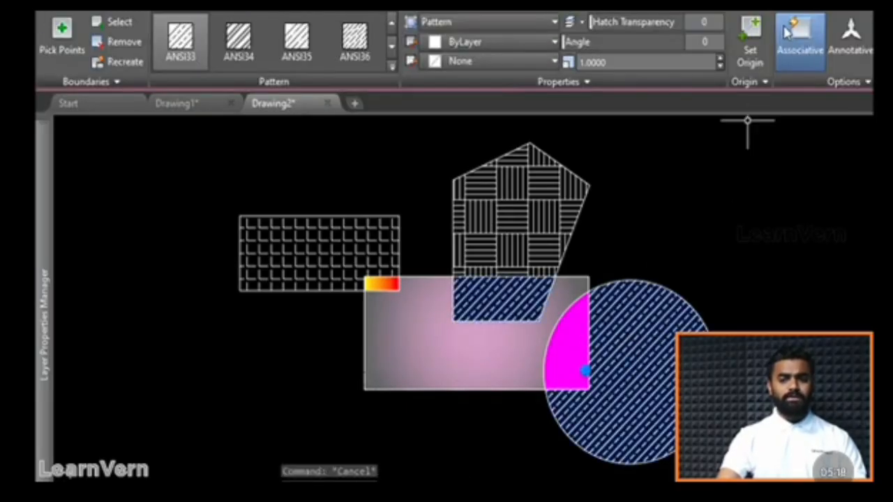
{"action": "key", "text": "Escape"}
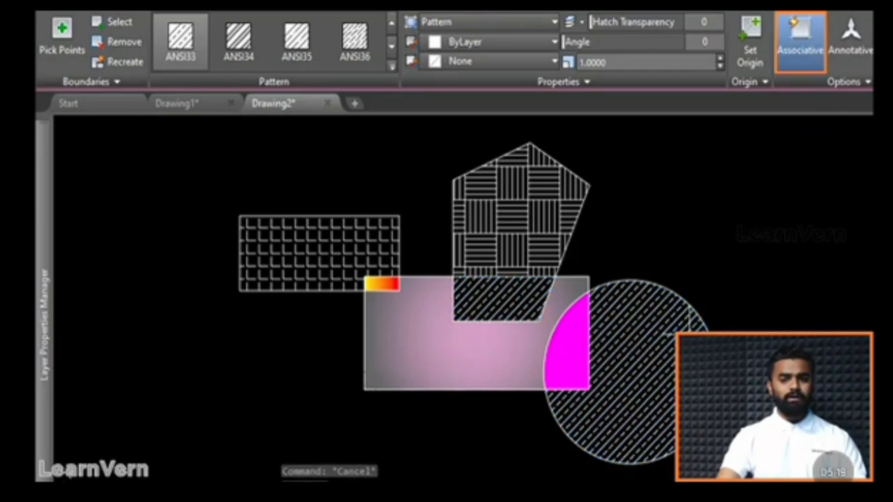
{"action": "left_click", "coordinate": [702, 314]}
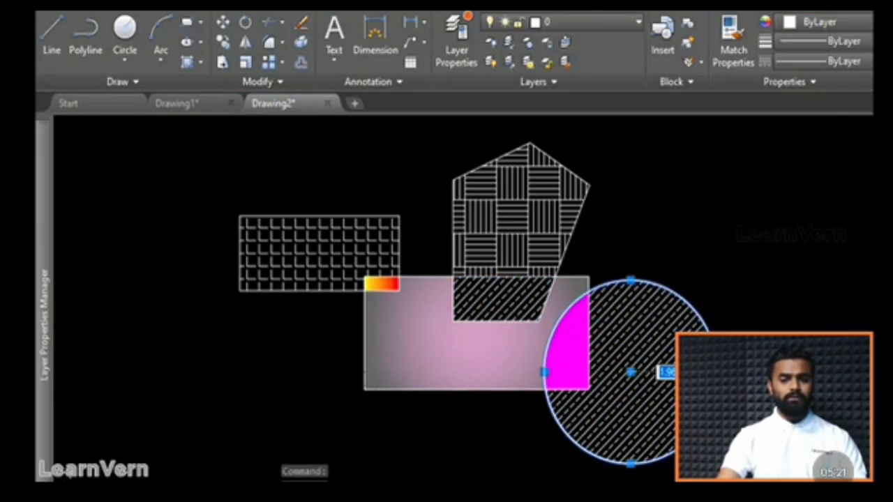
{"action": "left_click", "coordinate": [631, 373]}
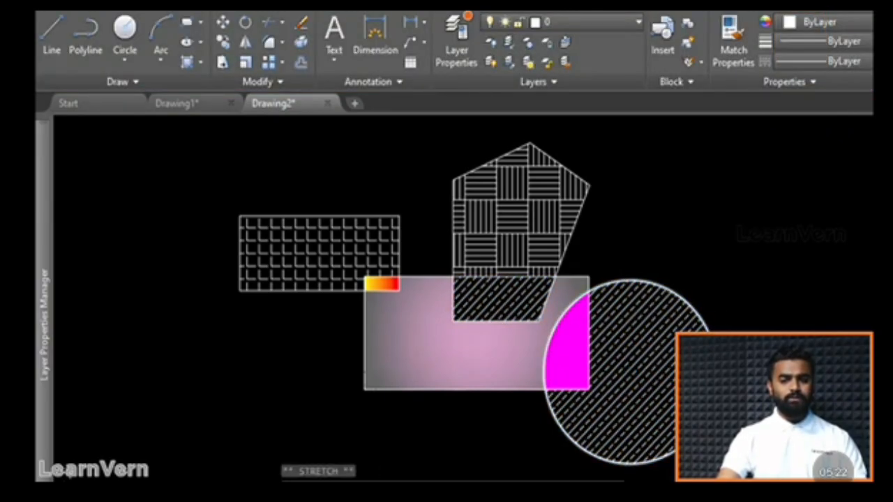
{"action": "key", "text": "Escape"}
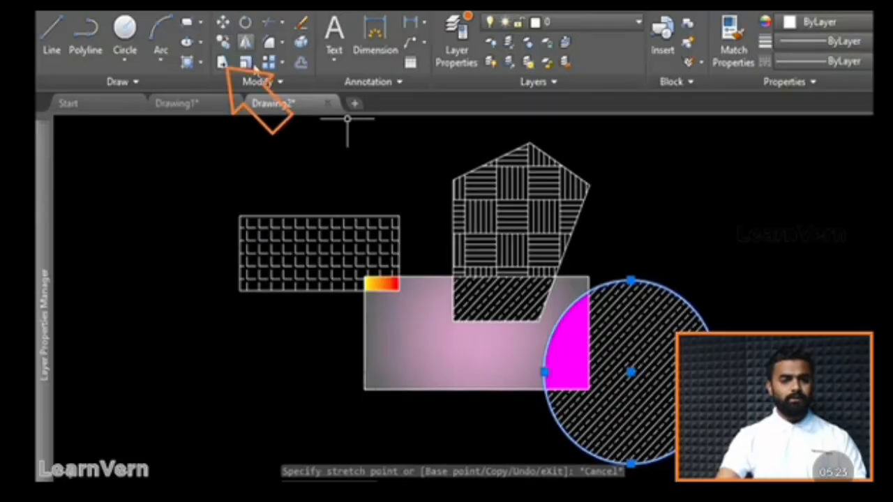
{"action": "key", "text": "Escape"}
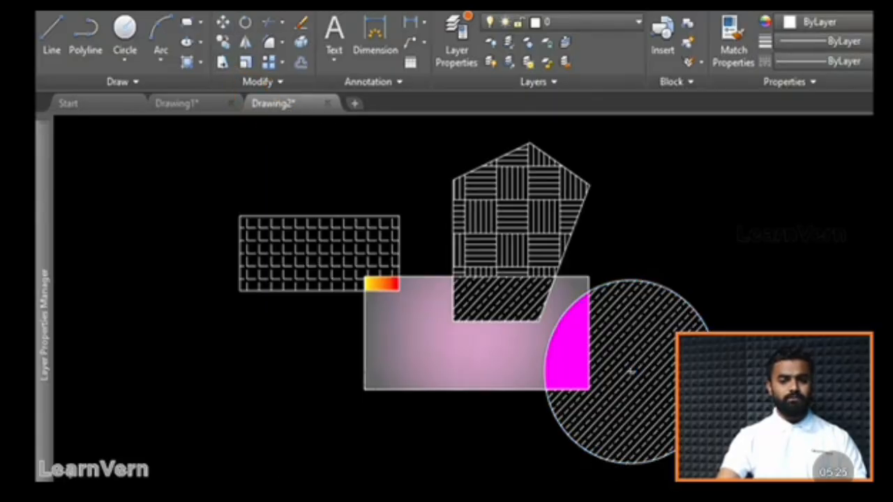
{"action": "left_click", "coordinate": [638, 372]}
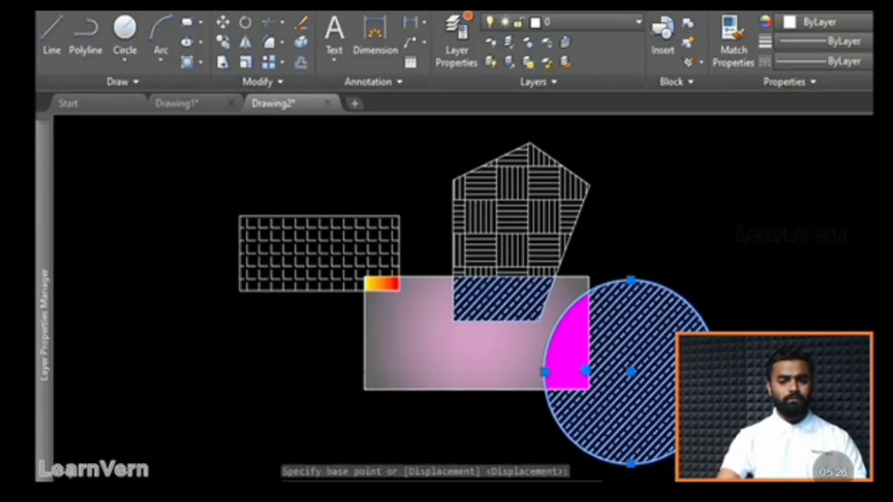
{"action": "key", "text": "Escape"}
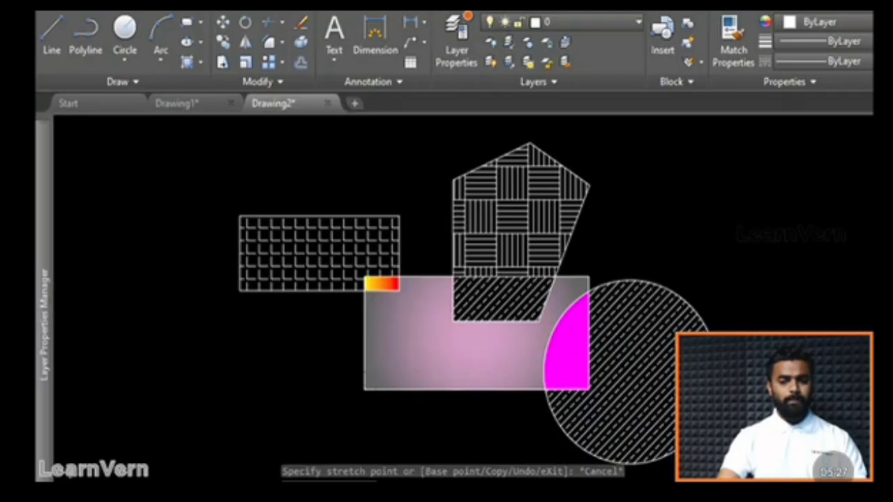
{"action": "key", "text": "Escape"}
Try to scale the circle together with its ANSI33 hatch about the circle's centre.
{"action": "left_click", "coordinate": [614, 327]}
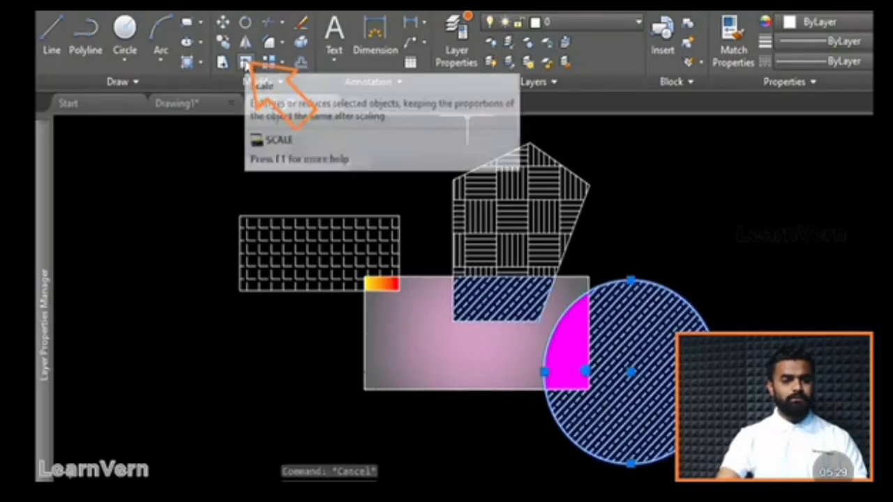
{"action": "left_click", "coordinate": [245, 62]}
{"action": "left_click", "coordinate": [628, 373]}
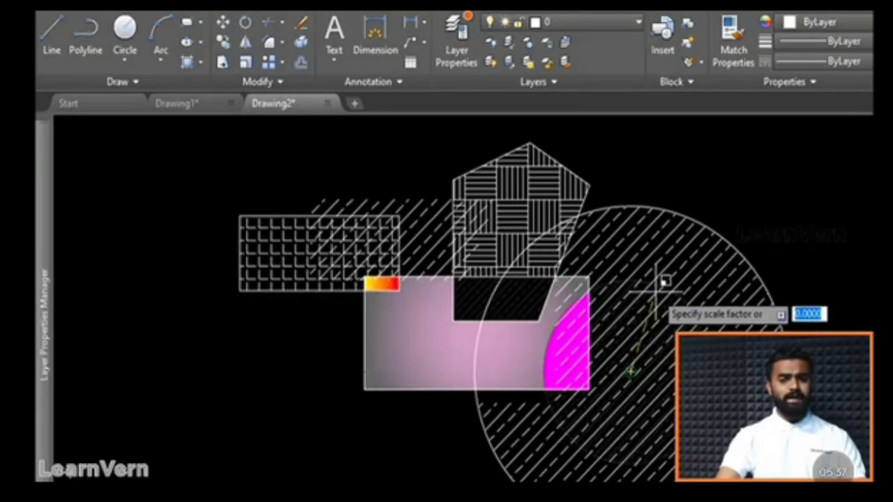
{"action": "left_click", "coordinate": [657, 288]}
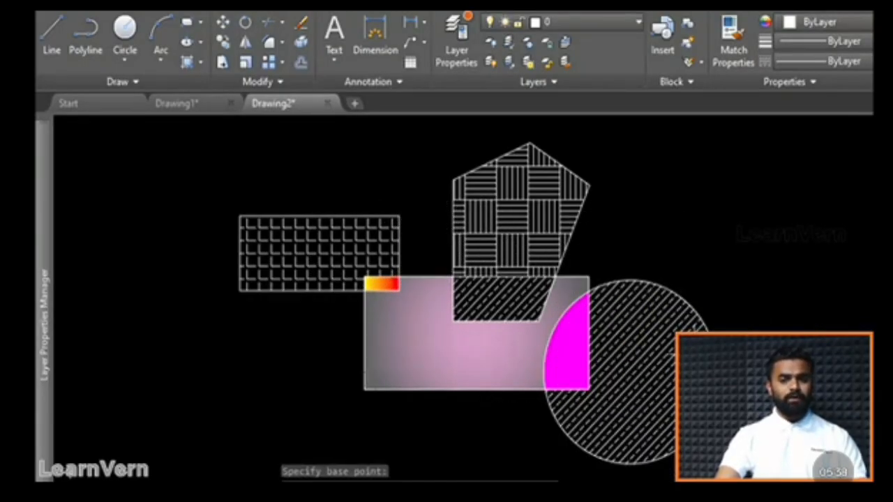
{"action": "key", "text": "Escape"}
{"action": "key", "text": "Escape"}
Turn off the Associative option of the circle's ANSI33 hatch and scale the circle about its centre to a little over twice its size.
{"action": "left_click", "coordinate": [664, 351]}
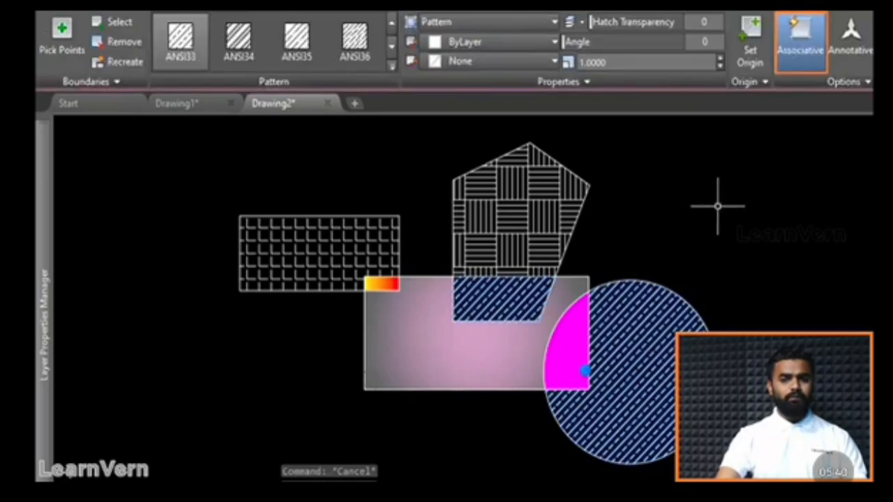
{"action": "left_click", "coordinate": [801, 38]}
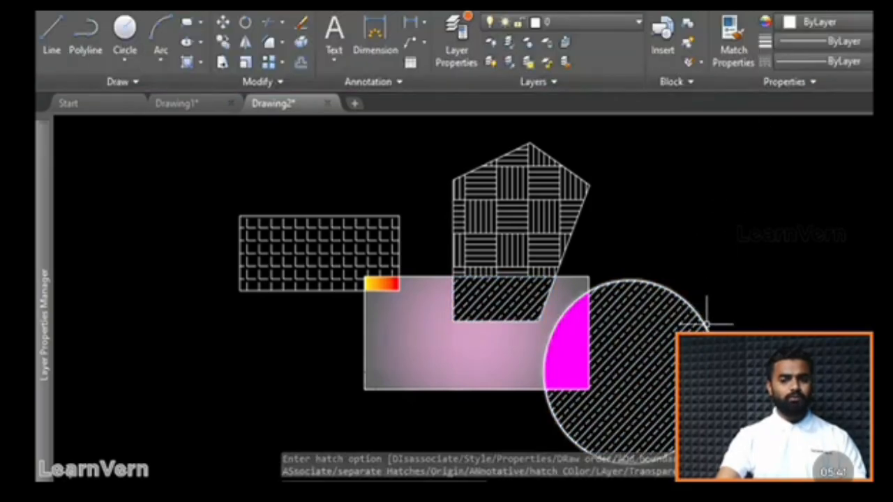
{"action": "left_click", "coordinate": [246, 63]}
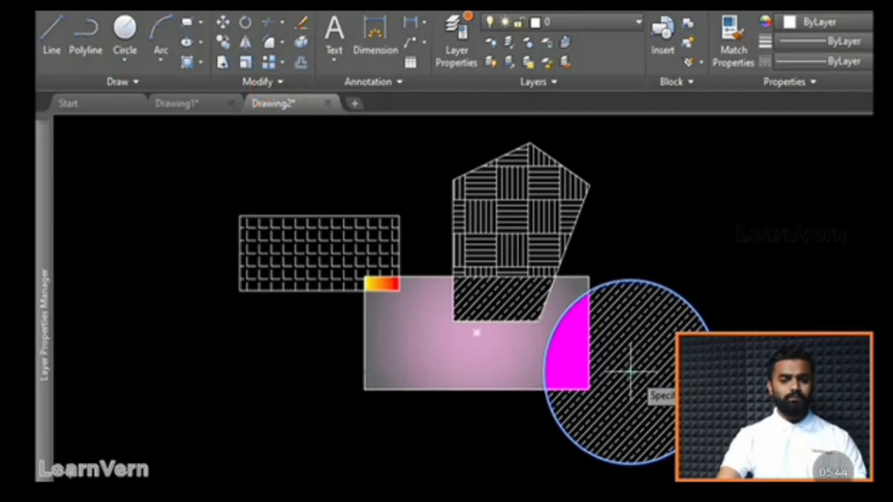
{"action": "left_click", "coordinate": [631, 373]}
{"action": "left_click", "coordinate": [631, 371]}
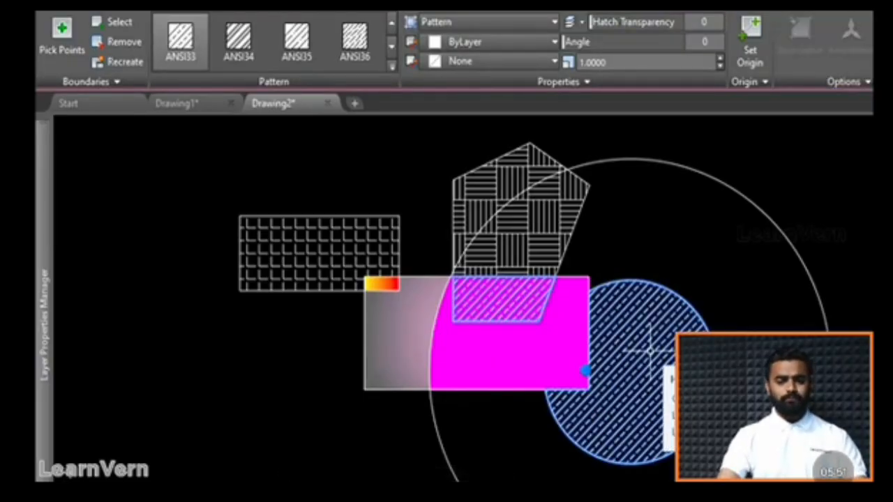
Undo the last scaling of the circle.
{"action": "key", "text": "Escape"}
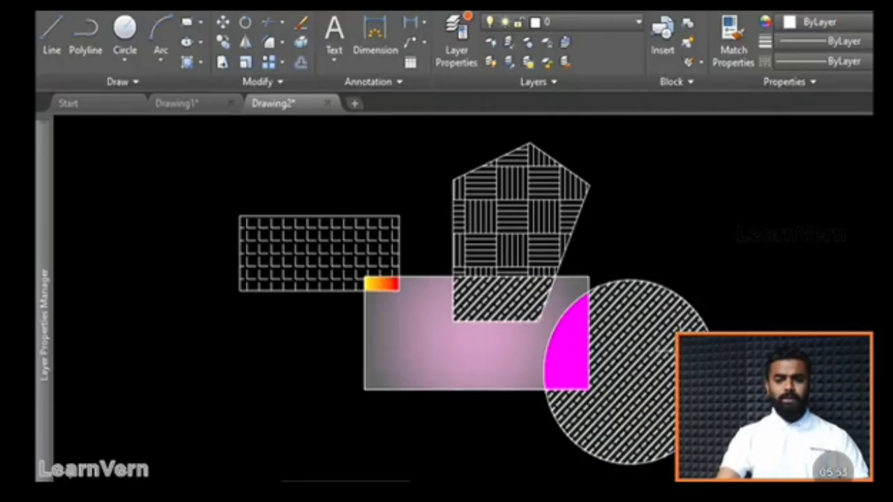
{"action": "key", "text": "ctrl+z"}
{"action": "key", "text": "Escape"}
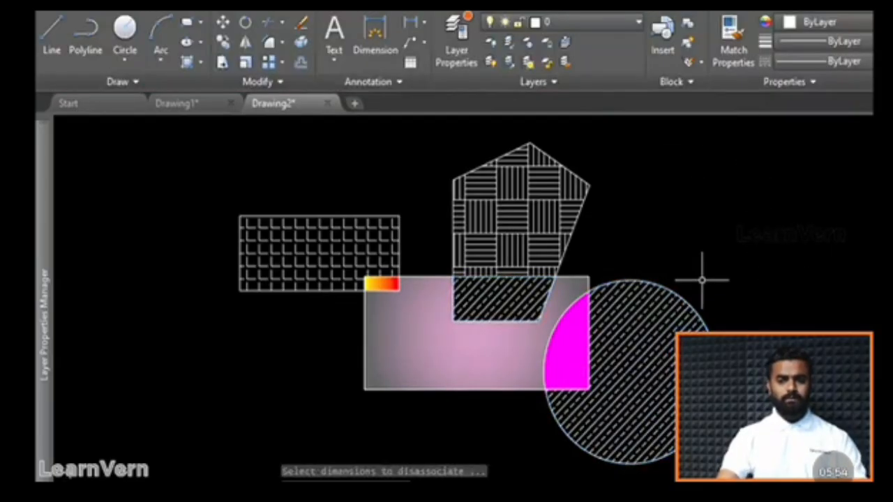
Check the Associative option on the circle's ANSI33 hatch and on the pentagon's AR-PARQ1 hatch.
{"action": "left_click", "coordinate": [664, 319]}
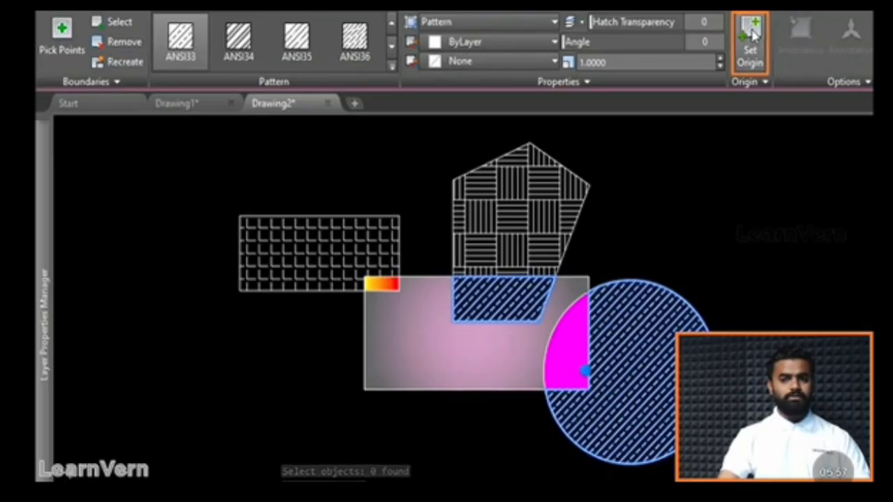
{"action": "left_click", "coordinate": [688, 236]}
{"action": "key", "text": "Escape"}
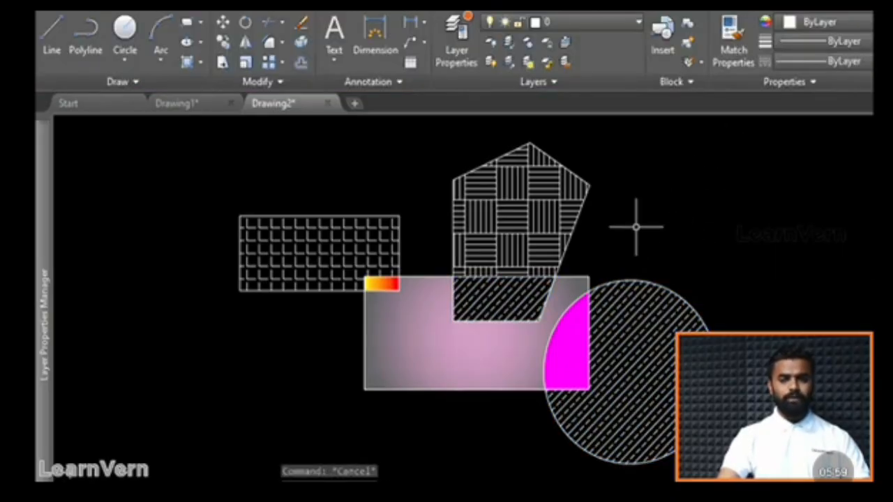
{"action": "left_click", "coordinate": [508, 217]}
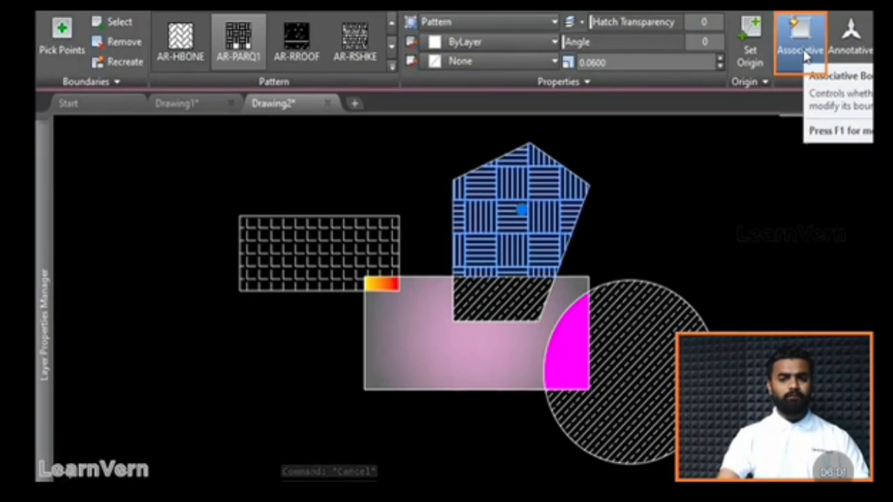
{"action": "key", "text": "Escape"}
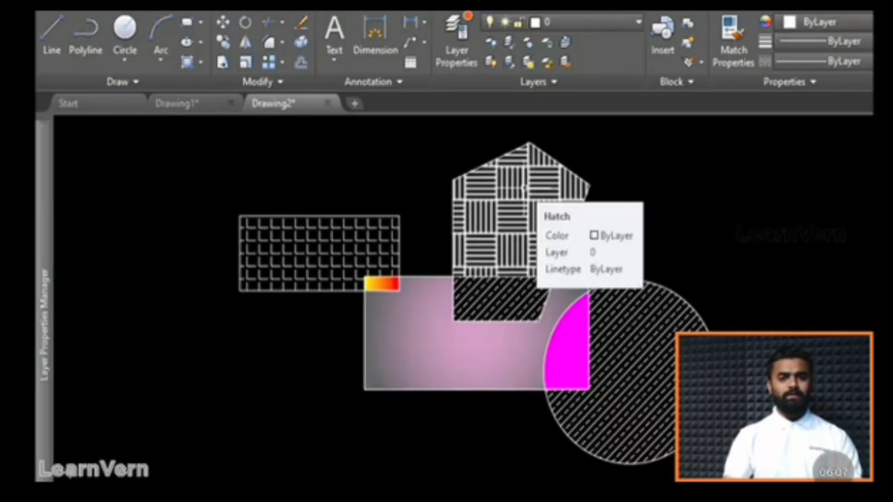
{"action": "key", "text": "Escape"}
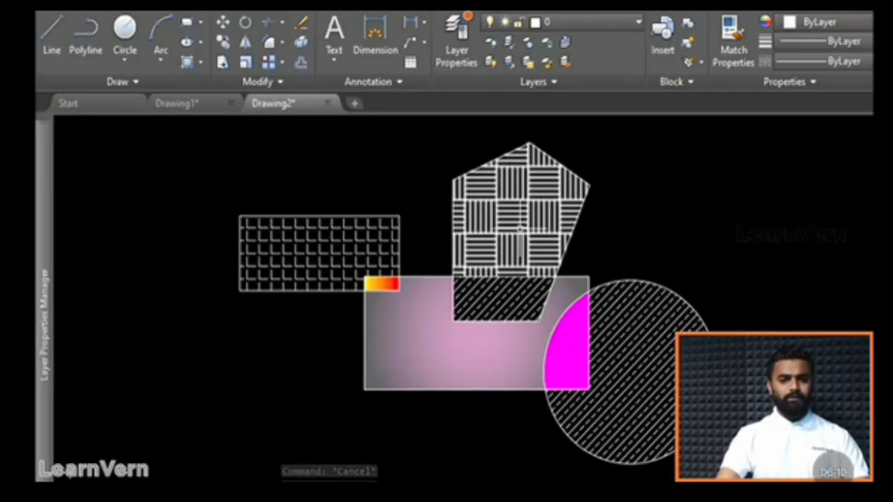
Separate the combined ANSI33 hatch of the circle and the pentagon's lower part into individual hatches.
{"action": "left_click", "coordinate": [631, 346]}
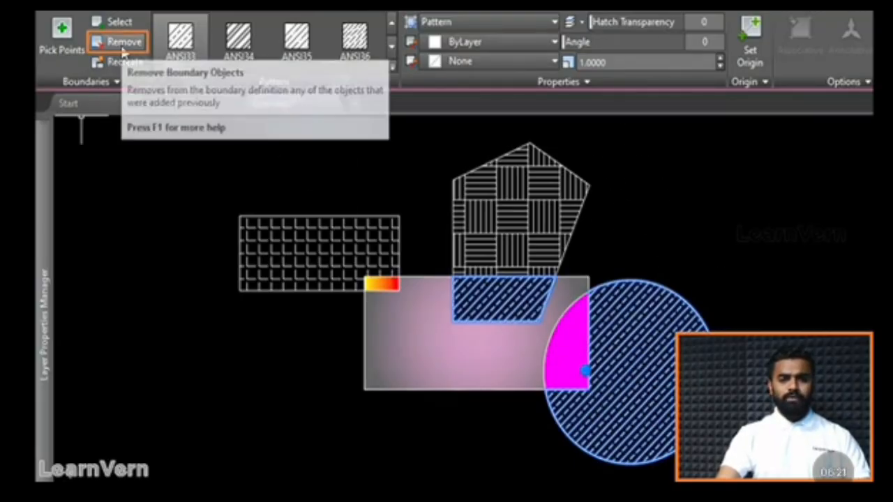
{"action": "right_click", "coordinate": [666, 343]}
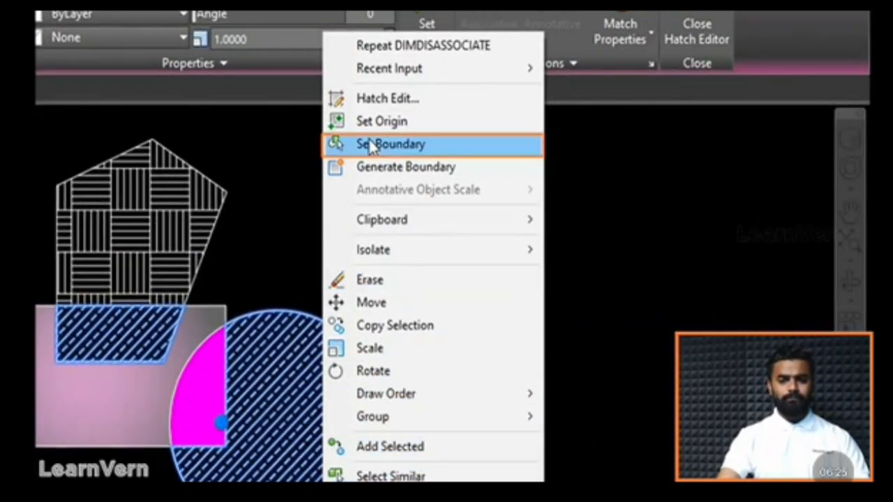
{"action": "left_click", "coordinate": [391, 145]}
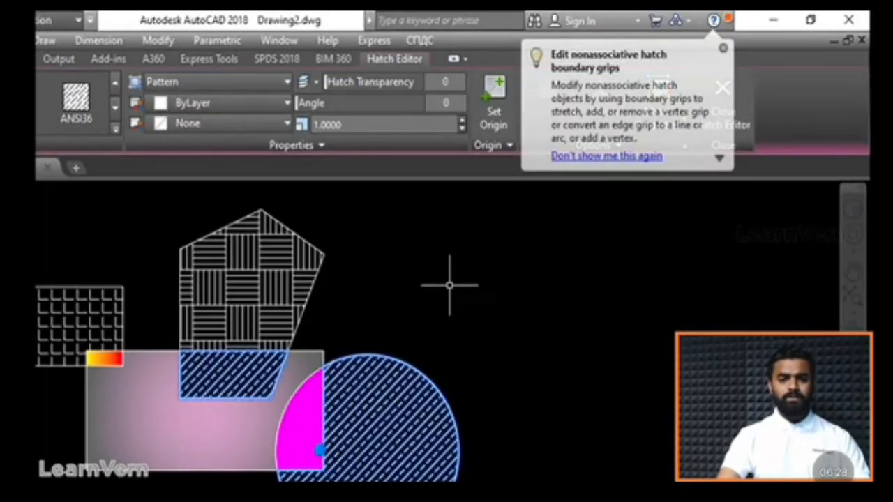
{"action": "left_click", "coordinate": [724, 51]}
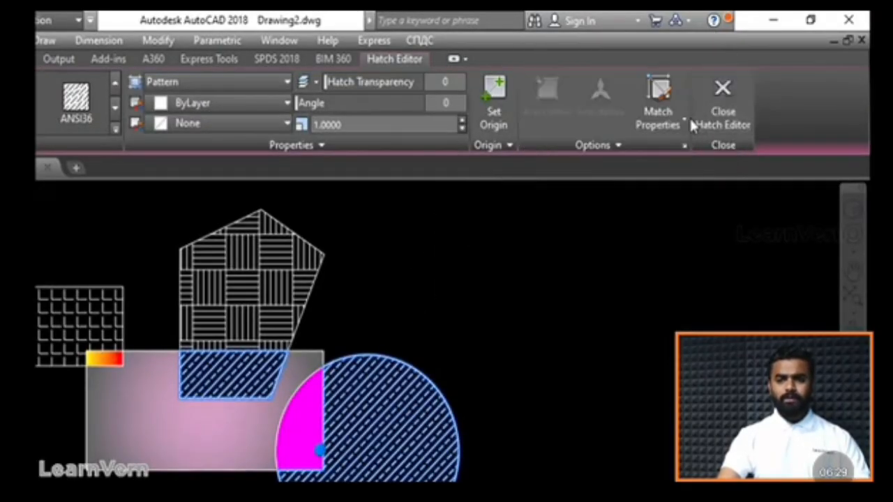
{"action": "left_click", "coordinate": [672, 125]}
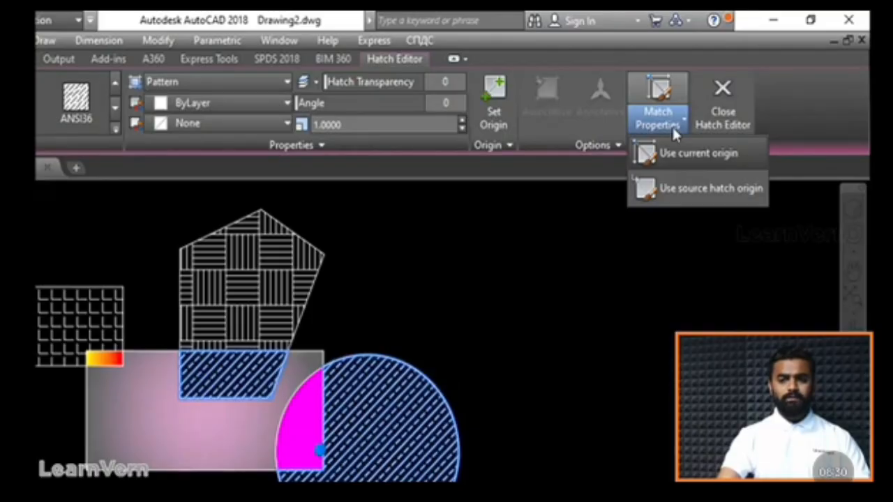
{"action": "left_click", "coordinate": [602, 145]}
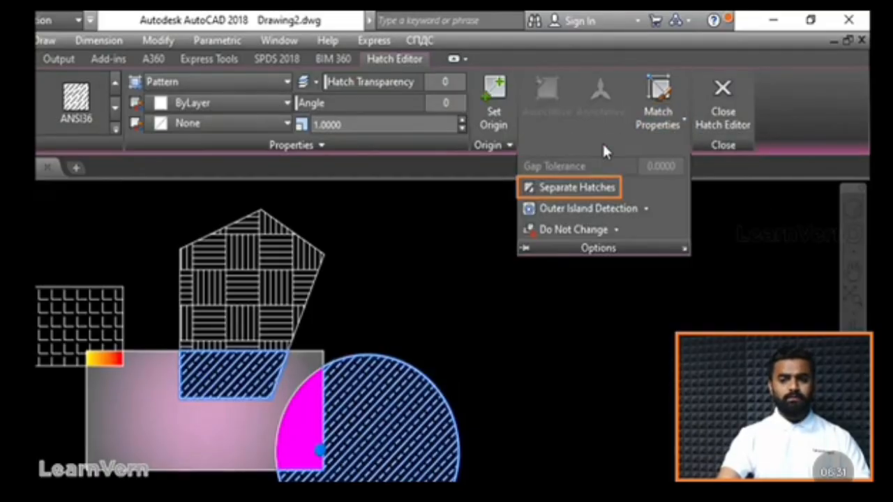
{"action": "left_click", "coordinate": [559, 189]}
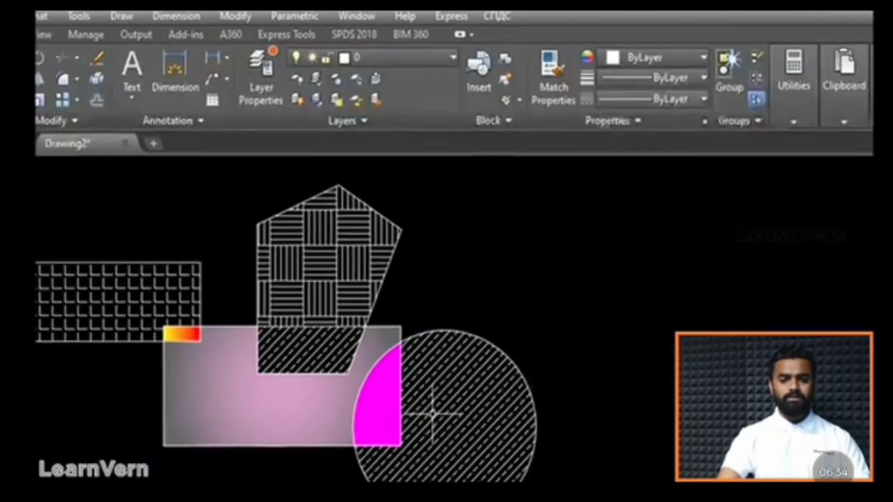
Select the circle's and the pentagon's lower ANSI33 hatches individually to check their separation, and clear the selection.
{"action": "left_click", "coordinate": [378, 426]}
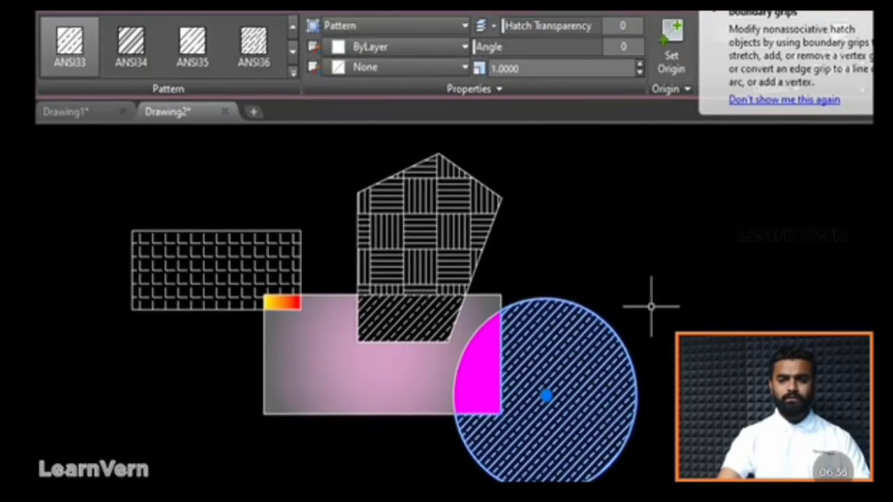
{"action": "left_click", "coordinate": [802, 101]}
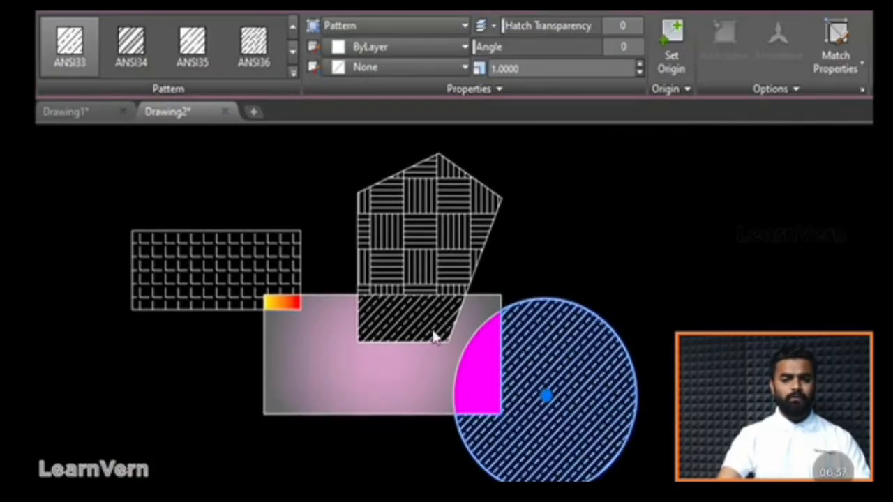
{"action": "key", "text": "Escape"}
{"action": "left_click", "coordinate": [406, 316]}
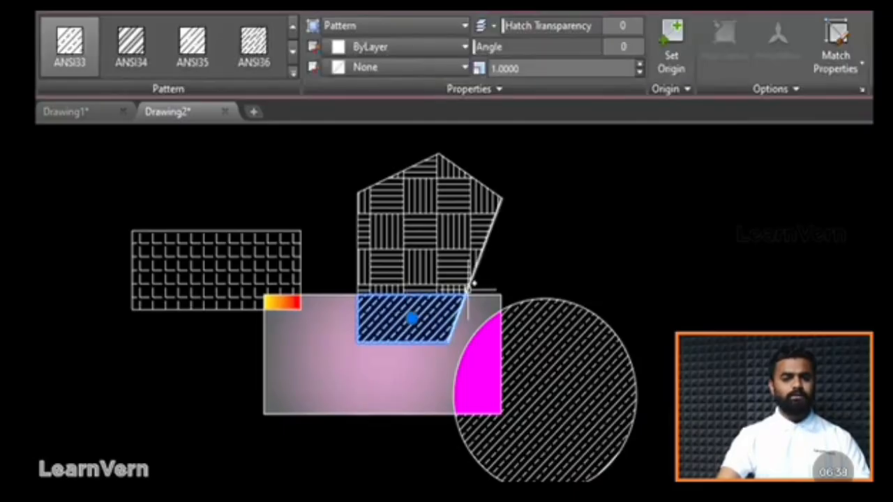
{"action": "left_click", "coordinate": [555, 353]}
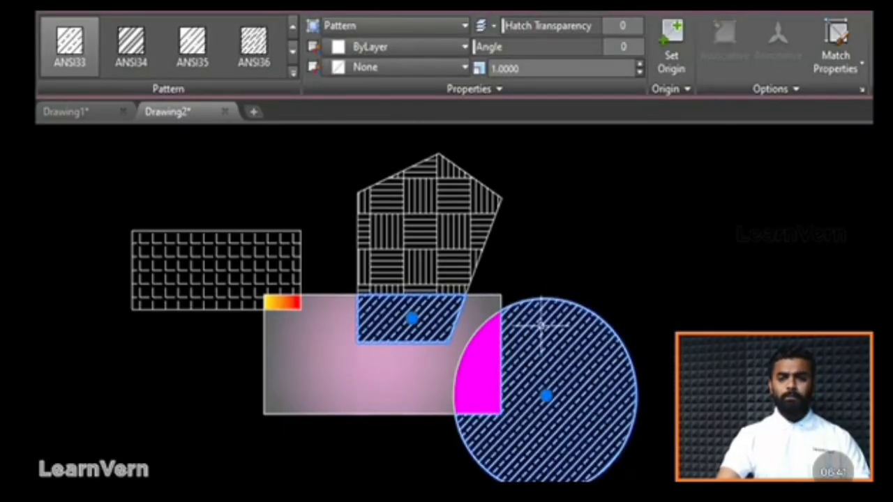
{"action": "left_click", "coordinate": [796, 89]}
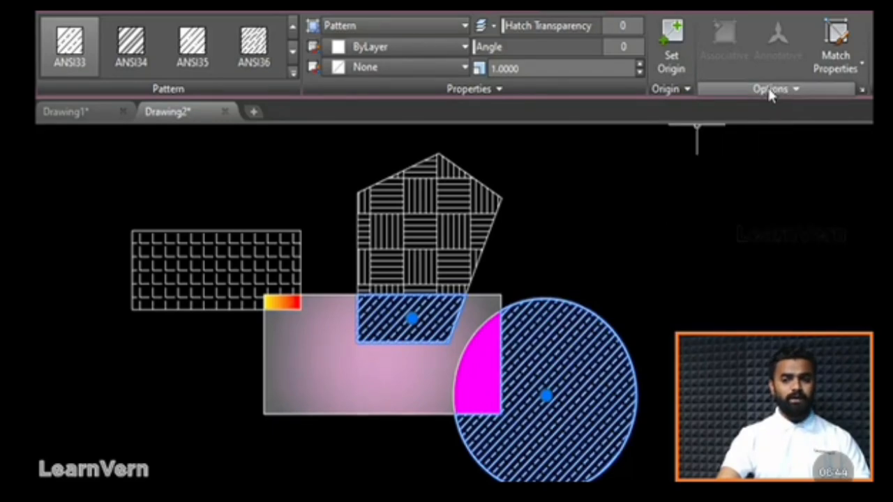
{"action": "left_click", "coordinate": [771, 89]}
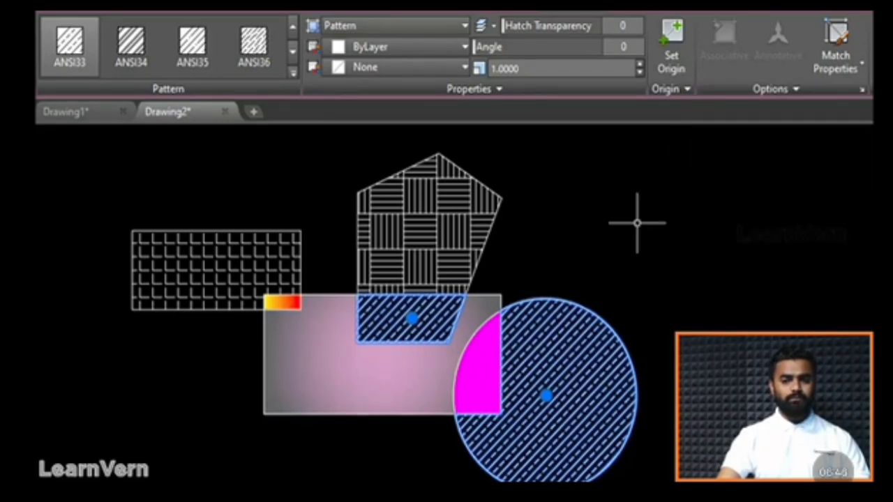
{"action": "key", "text": "Escape"}
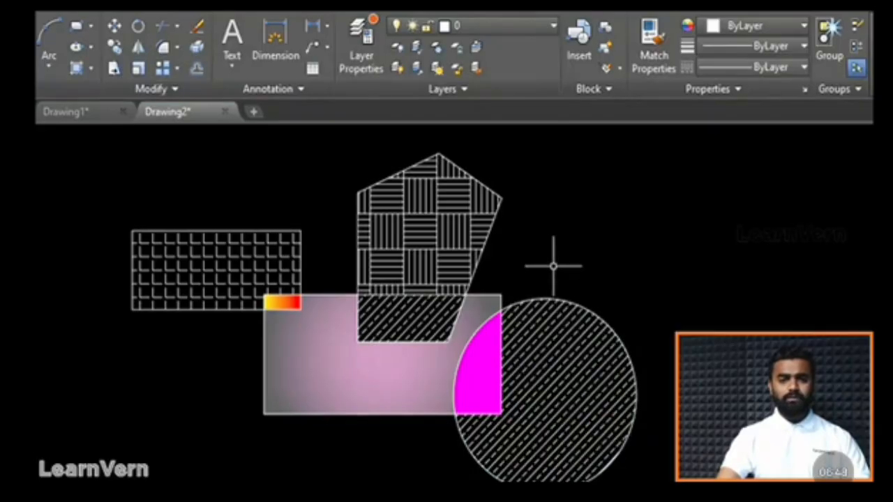
{"action": "left_click", "coordinate": [67, 160]}
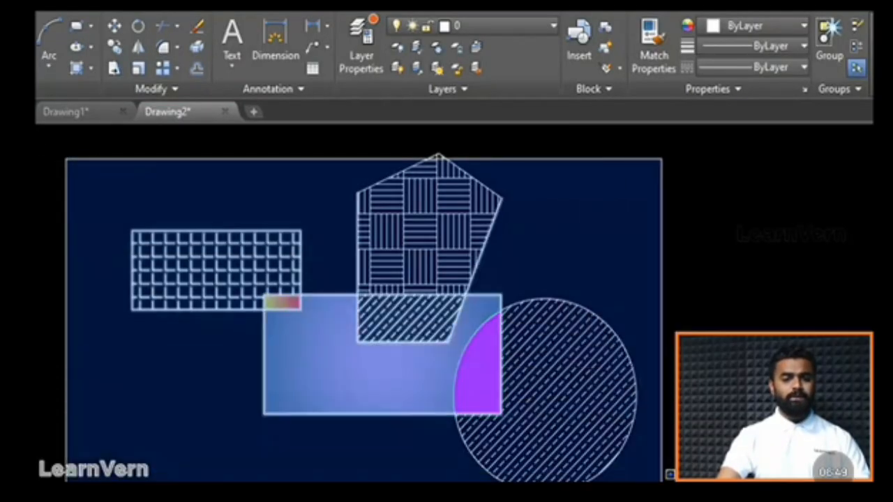
{"action": "key", "text": "Escape"}
Set the hatch transparency of the pentagon's AR-PARQ1 pattern to 53.
{"action": "left_click", "coordinate": [467, 183]}
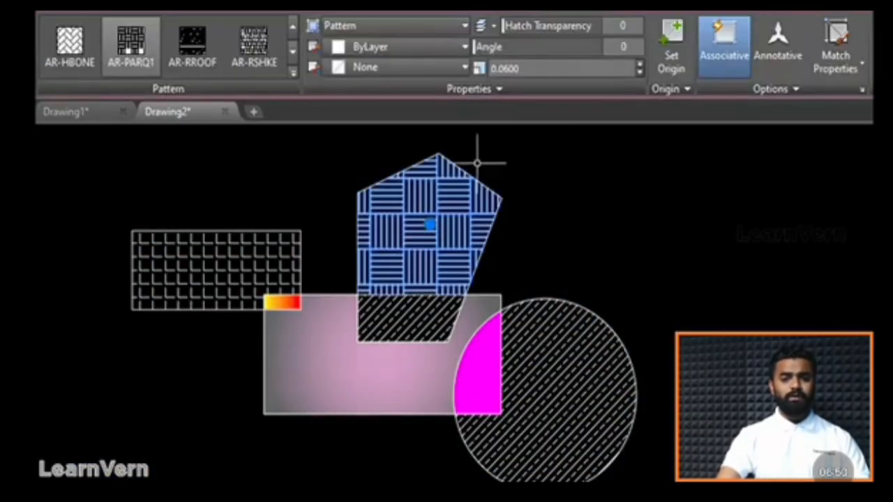
{"action": "mouse_move", "coordinate": [504, 26]}
{"action": "left_mouse_down"}
{"action": "mouse_move", "coordinate": [613, 26]}
{"action": "mouse_move", "coordinate": [562, 28]}
{"action": "left_mouse_up"}
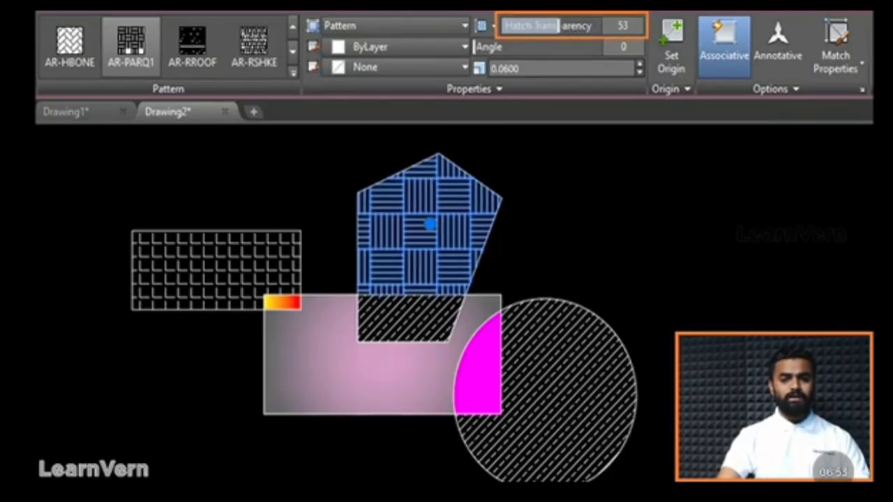
{"action": "key", "text": "Escape"}
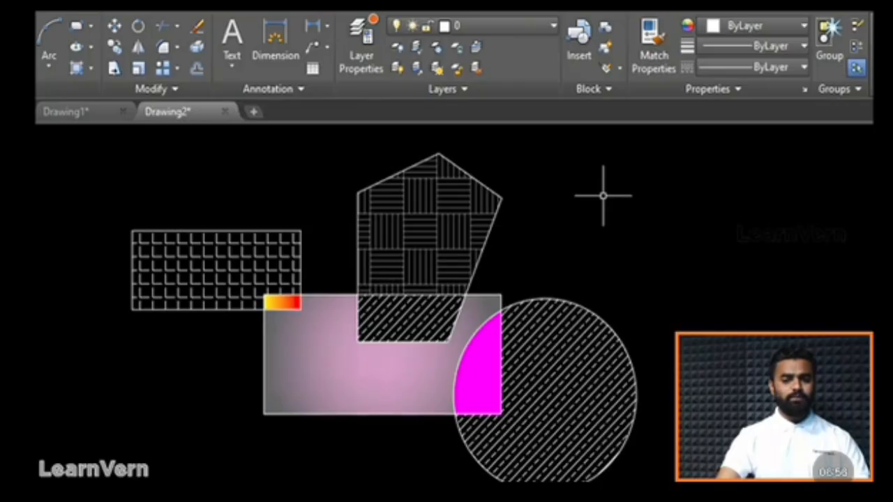
Strongly increase the transparency of the magenta solid fill where the circle overlaps the lower rectangle.
{"action": "left_click", "coordinate": [483, 374]}
{"action": "left_click", "coordinate": [481, 373]}
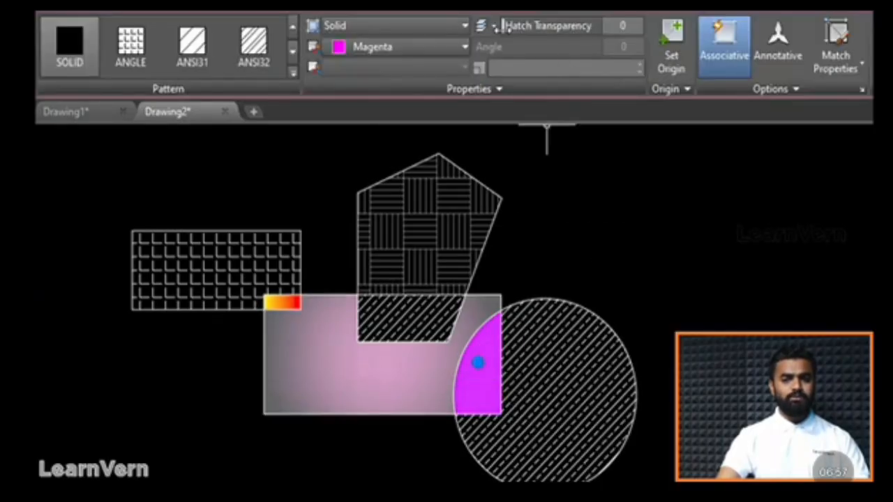
{"action": "mouse_move", "coordinate": [507, 26]}
{"action": "left_mouse_down"}
{"action": "mouse_move", "coordinate": [628, 26]}
{"action": "mouse_move", "coordinate": [576, 24]}
{"action": "mouse_move", "coordinate": [607, 24]}
{"action": "mouse_move", "coordinate": [584, 23]}
{"action": "mouse_move", "coordinate": [598, 23]}
{"action": "left_mouse_up"}
{"action": "key", "text": "Escape"}
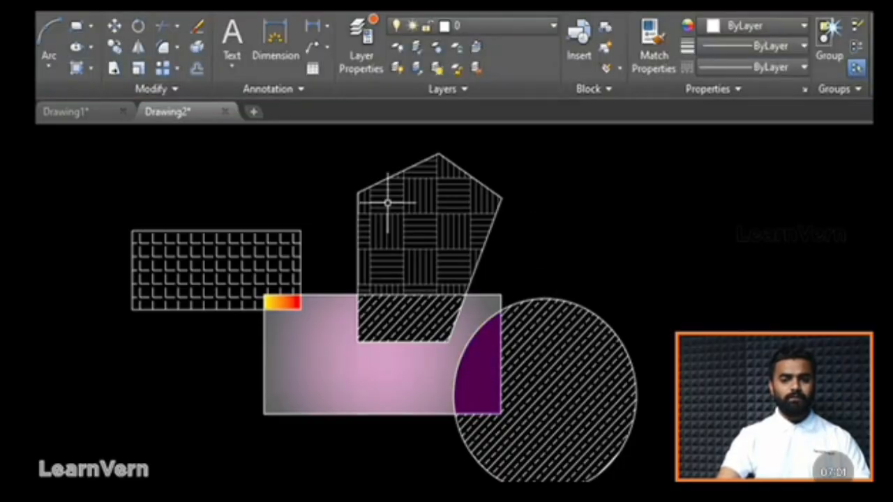
Try a 45 degree angle on the pentagon's AR-PARQ1 hatch and reset the angle to 0.
{"action": "left_click", "coordinate": [413, 206]}
{"action": "key", "text": "Escape"}
{"action": "left_click", "coordinate": [420, 216]}
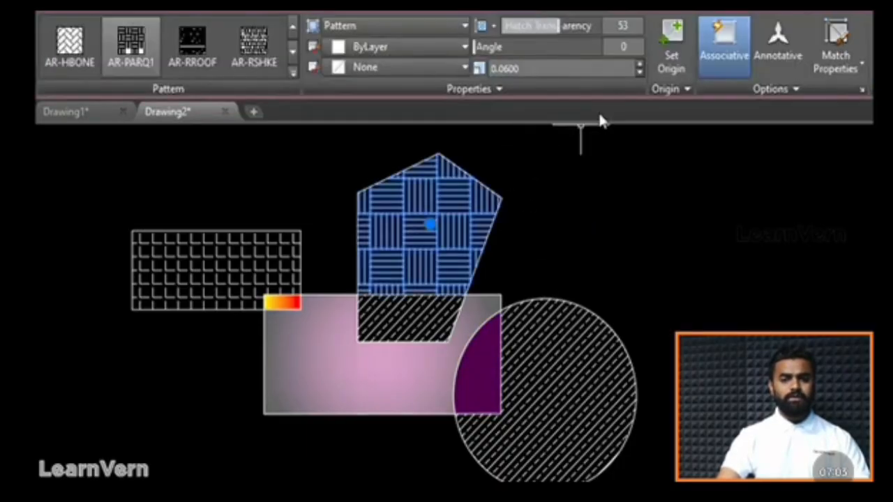
{"action": "mouse_move", "coordinate": [474, 46]}
{"action": "left_mouse_down"}
{"action": "mouse_move", "coordinate": [508, 47]}
{"action": "mouse_move", "coordinate": [478, 47]}
{"action": "mouse_move", "coordinate": [499, 47]}
{"action": "left_mouse_up"}
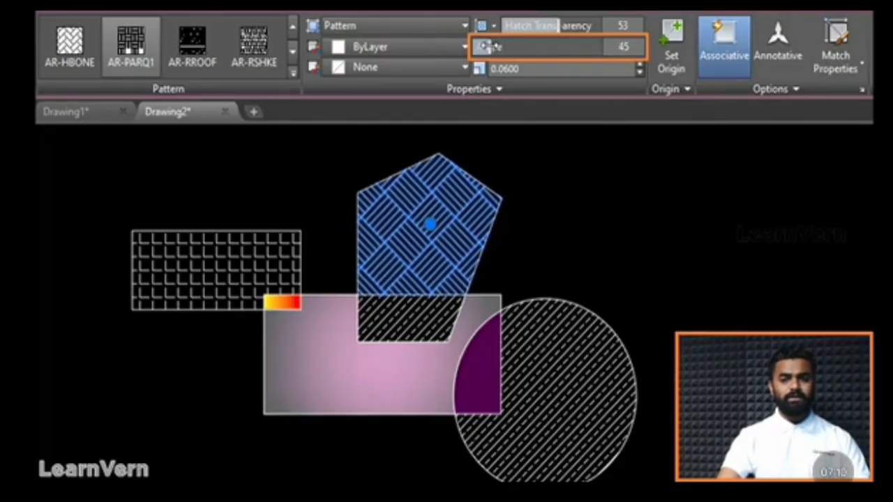
{"action": "mouse_move", "coordinate": [489, 46]}
{"action": "left_mouse_down"}
{"action": "mouse_move", "coordinate": [520, 46]}
{"action": "mouse_move", "coordinate": [475, 47]}
{"action": "left_mouse_up"}
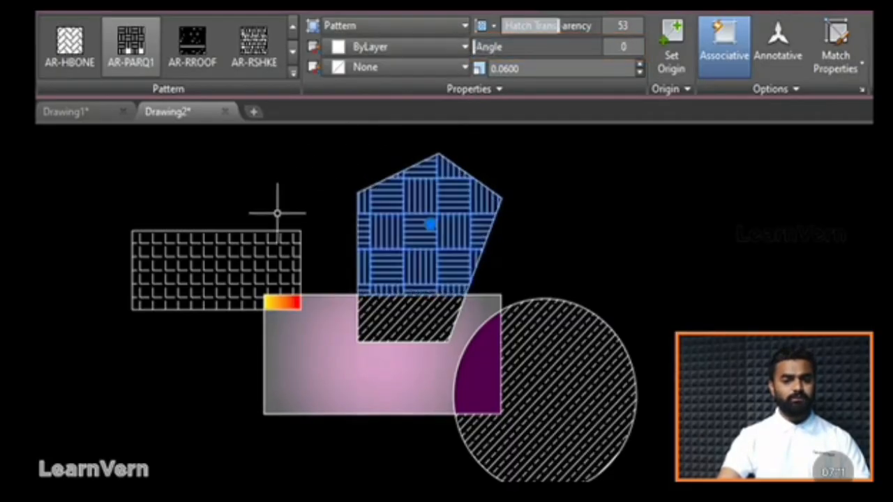
Set the angle of both the pentagon's AR-PARQ1 hatch and the upper rectangle's ANGLE hatch to 40.
{"action": "left_click", "coordinate": [234, 259]}
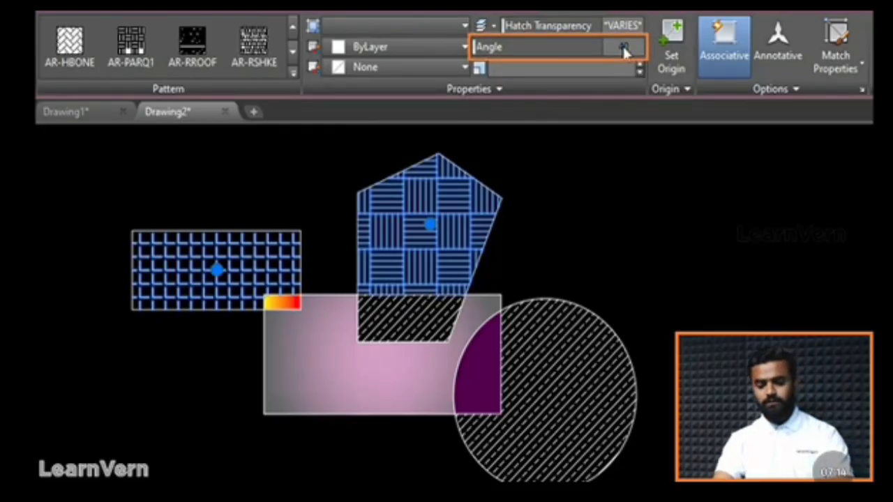
{"action": "key", "text": "Return"}
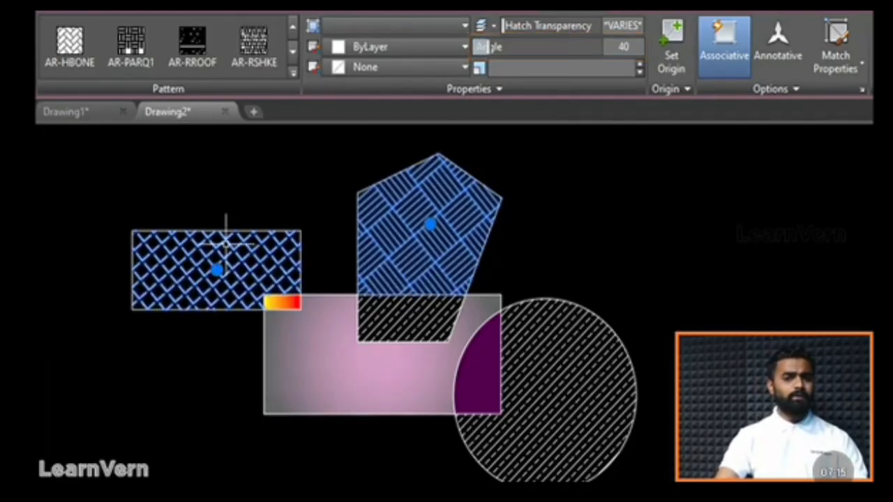
{"action": "key", "text": "Escape"}
Set the angle of the upper rectangle's ANGLE hatch to 0.
{"action": "left_click", "coordinate": [199, 259]}
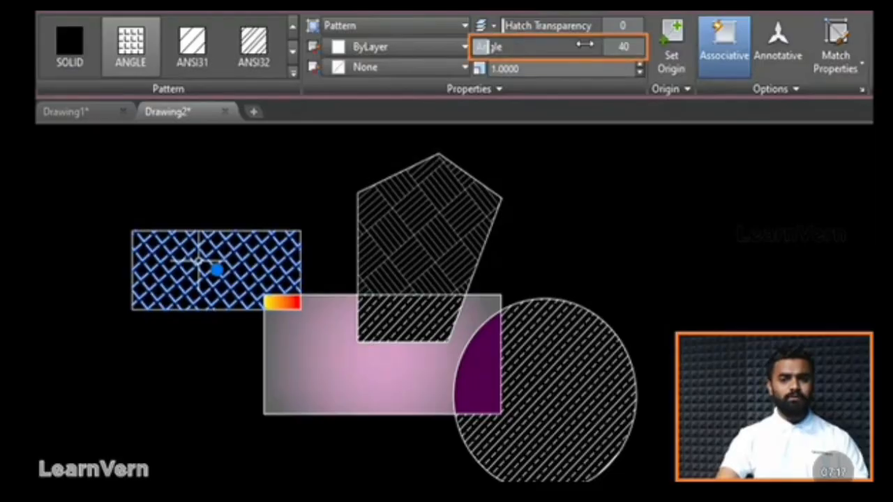
{"action": "left_click_drag", "start_coordinate": [489, 47], "coordinate": [448, 48]}
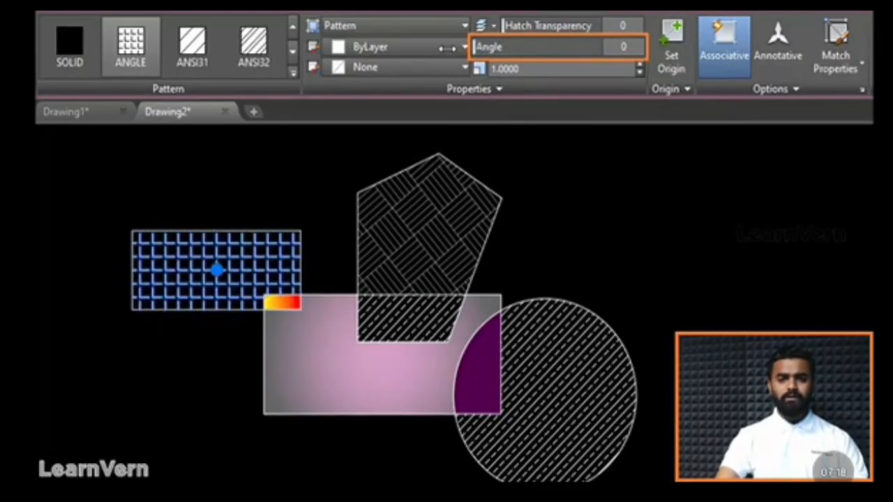
{"action": "key", "text": "Escape"}
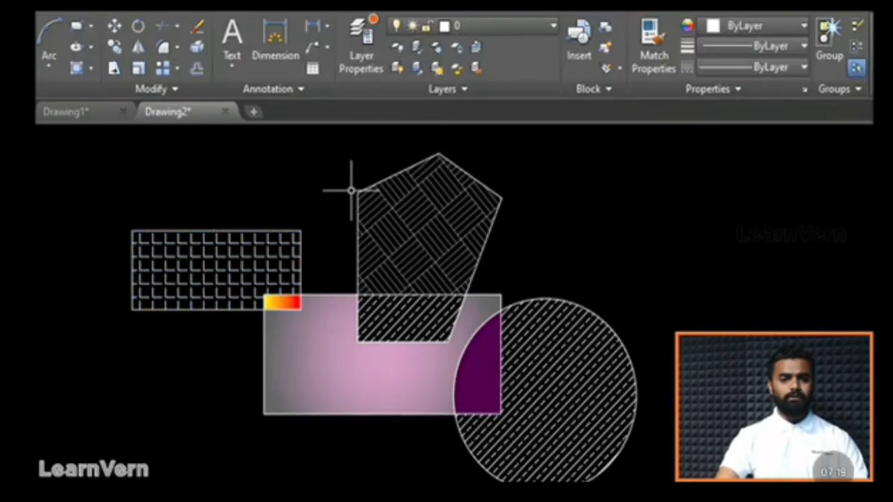
Set the upper rectangle's ANGLE hatch colour to Green and its background colour to purple 100,33,101.
{"action": "left_click", "coordinate": [215, 265]}
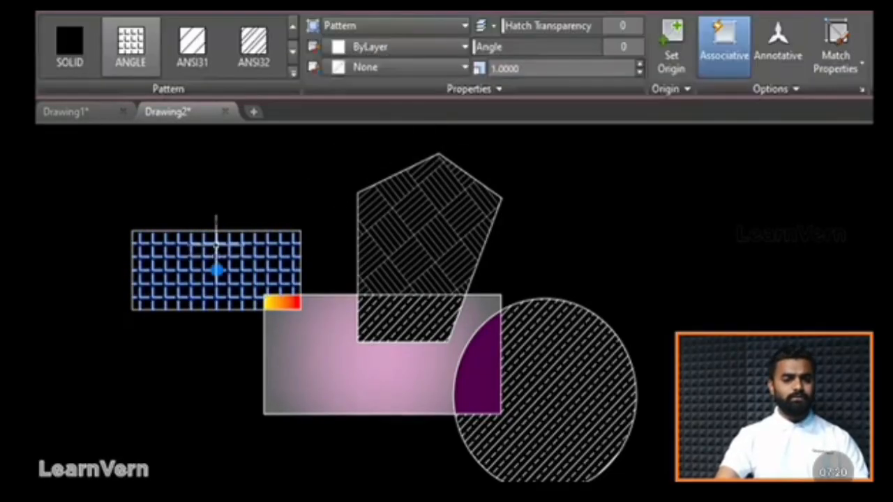
{"action": "left_click", "coordinate": [405, 46]}
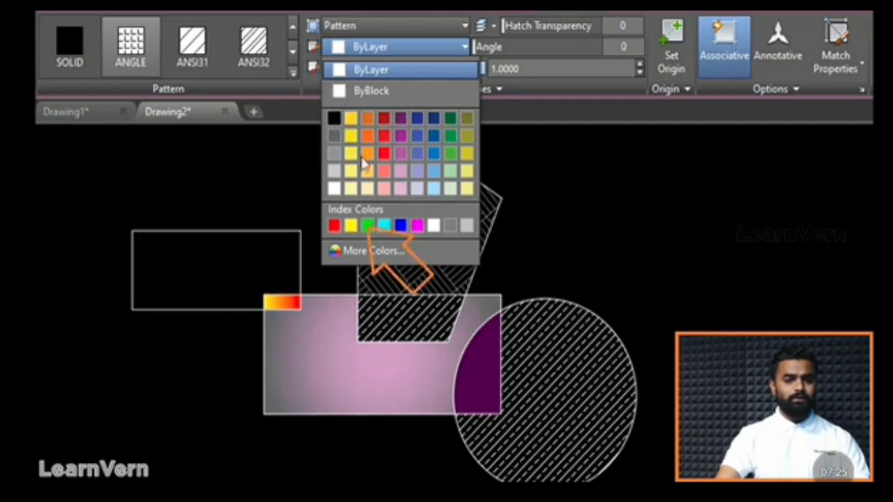
{"action": "left_click", "coordinate": [363, 228]}
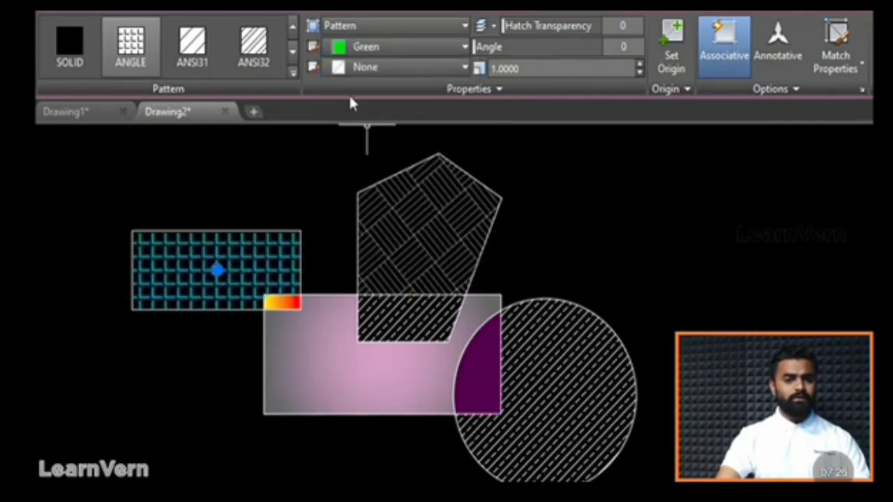
{"action": "left_click", "coordinate": [356, 67]}
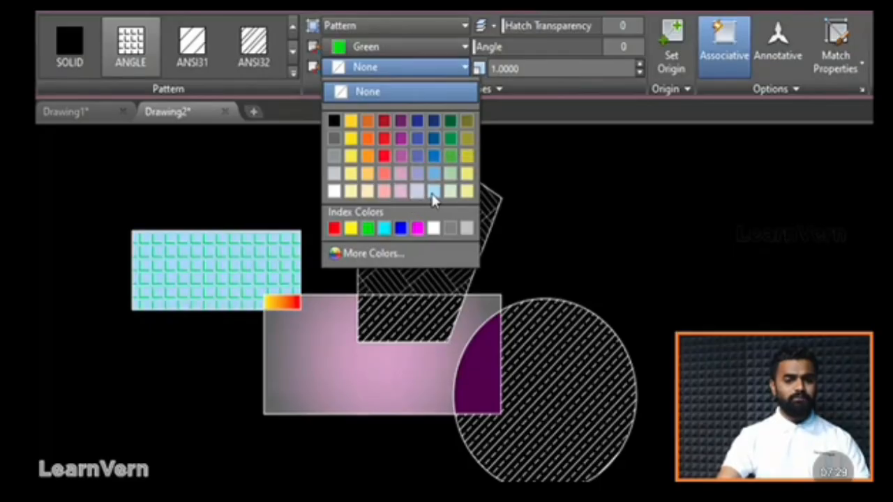
{"action": "left_click", "coordinate": [402, 127]}
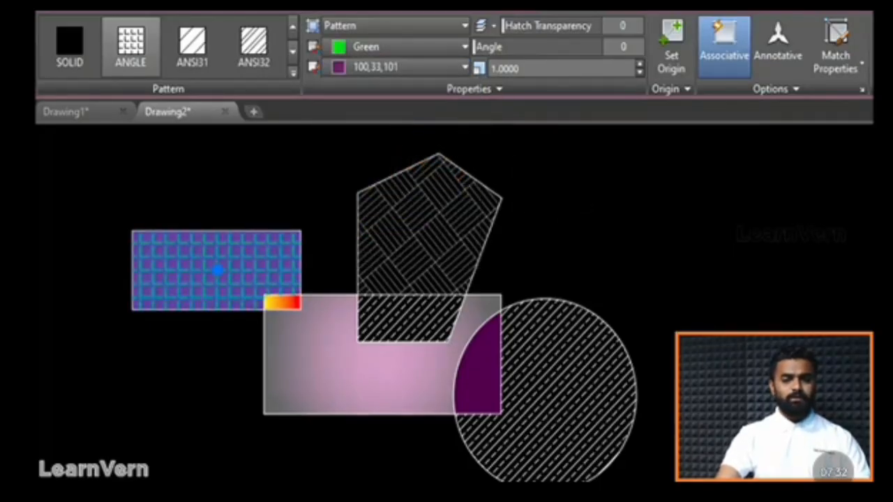
{"action": "key", "text": "Escape"}
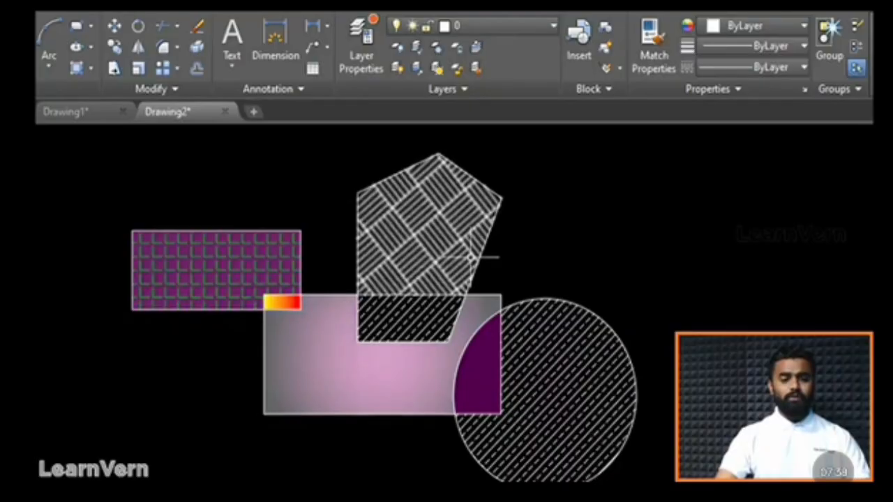
{"action": "left_click", "coordinate": [418, 243]}
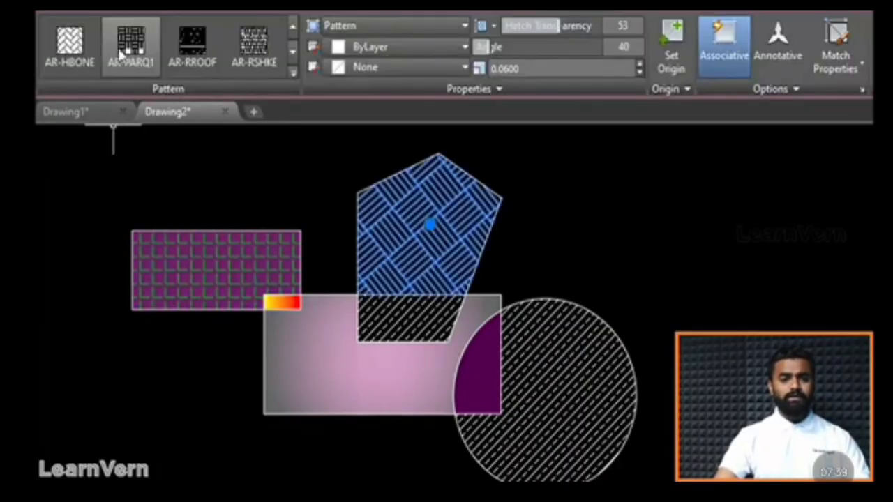
{"action": "key", "text": "Escape"}
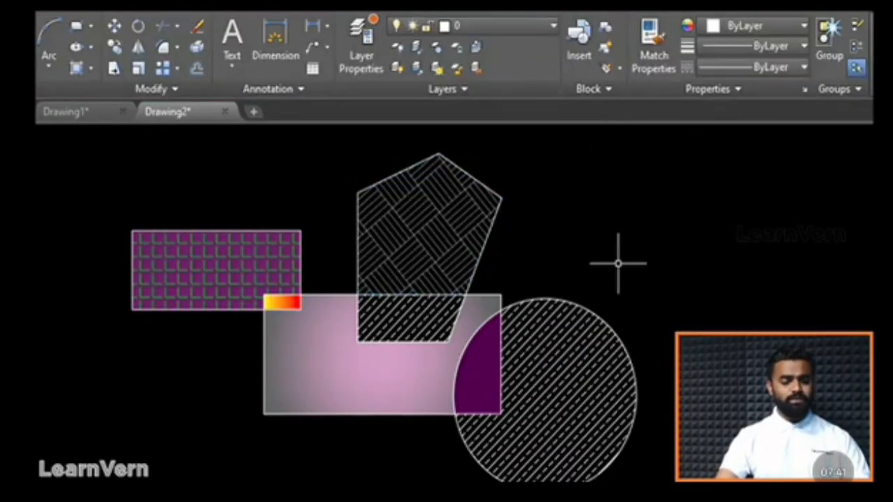
Open the circle's hatch with the HATCHEDIT command and look through its pattern and colour choices.
{"action": "type", "text": "HE"}
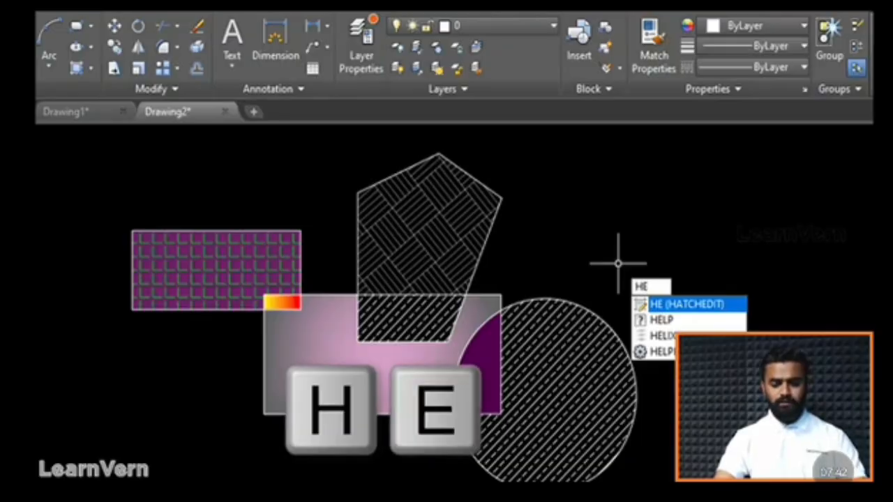
{"action": "key", "text": "Return"}
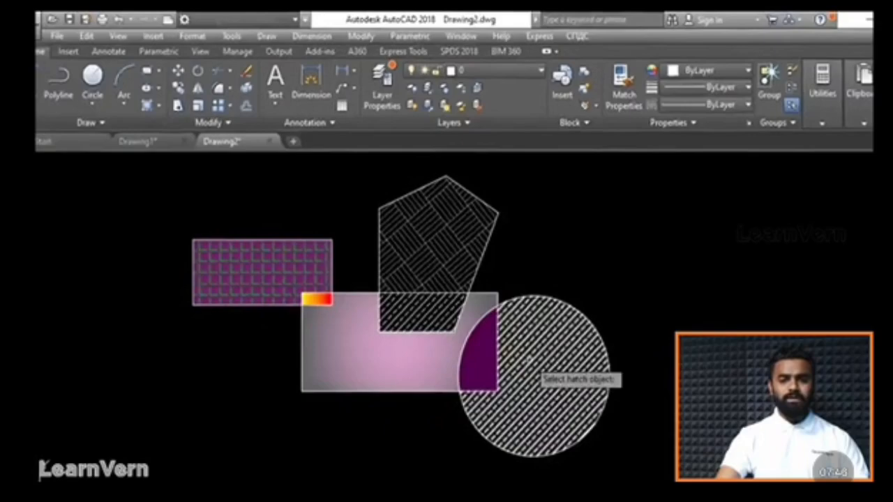
{"action": "left_click", "coordinate": [542, 385]}
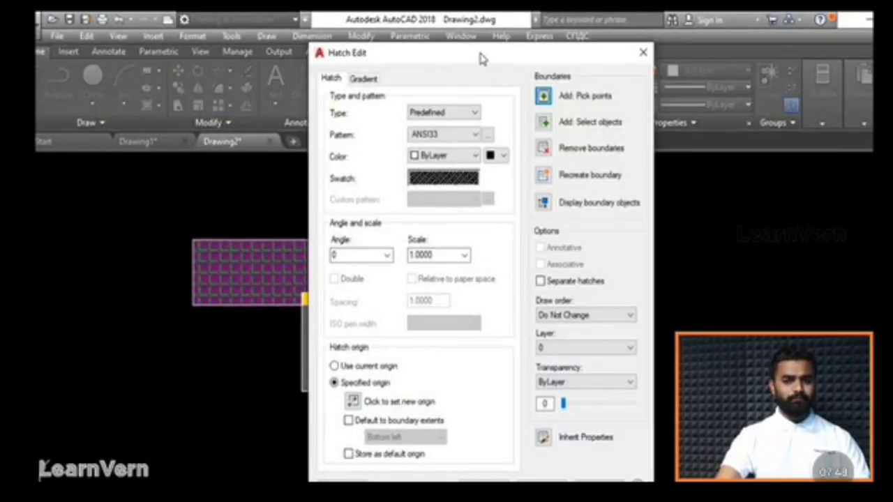
{"action": "left_click_drag", "start_coordinate": [480, 59], "coordinate": [481, 31]}
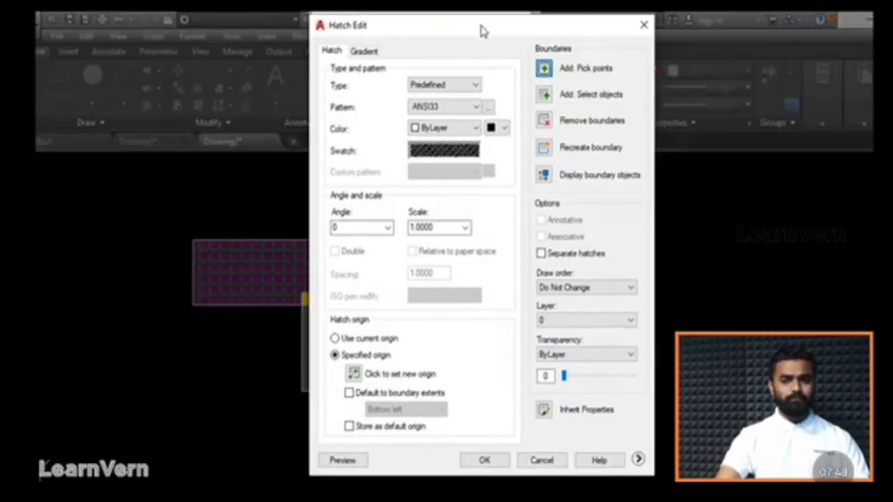
{"action": "left_click", "coordinate": [456, 109]}
{"action": "left_click", "coordinate": [458, 116]}
{"action": "left_click", "coordinate": [457, 128]}
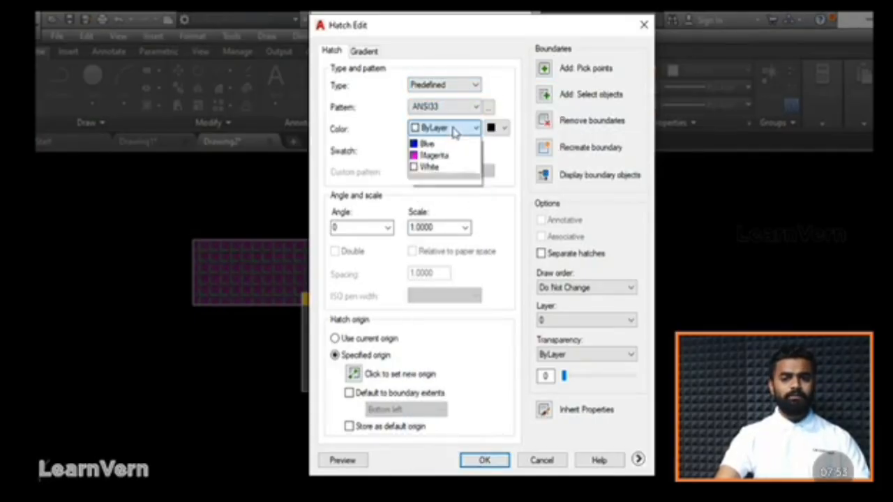
{"action": "left_click", "coordinate": [456, 129]}
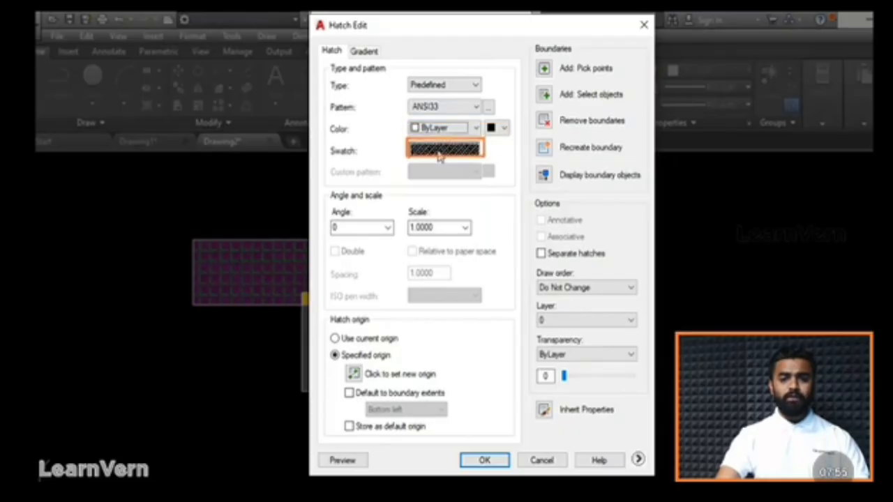
Browse the ANSI, ISO, Other Predefined and Custom patterns in the hatch pattern palette and close the hatch editing dialog.
{"action": "left_click", "coordinate": [434, 149]}
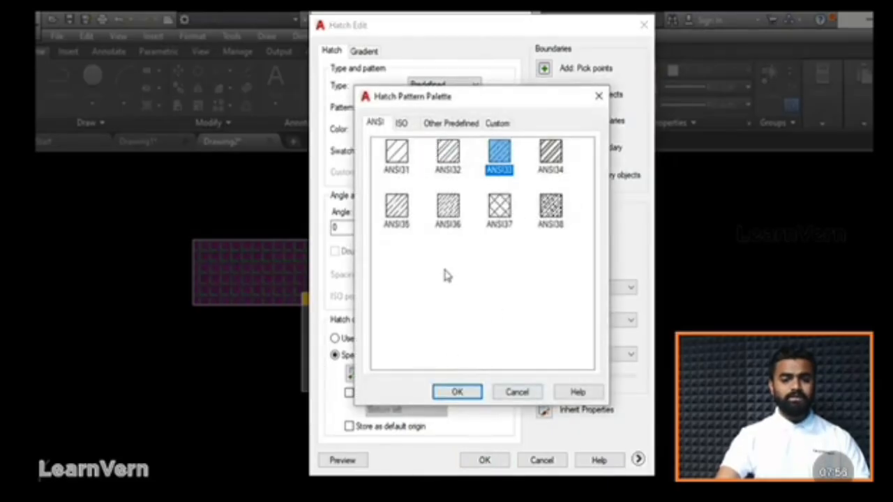
{"action": "left_click", "coordinate": [407, 125]}
{"action": "left_click", "coordinate": [443, 127]}
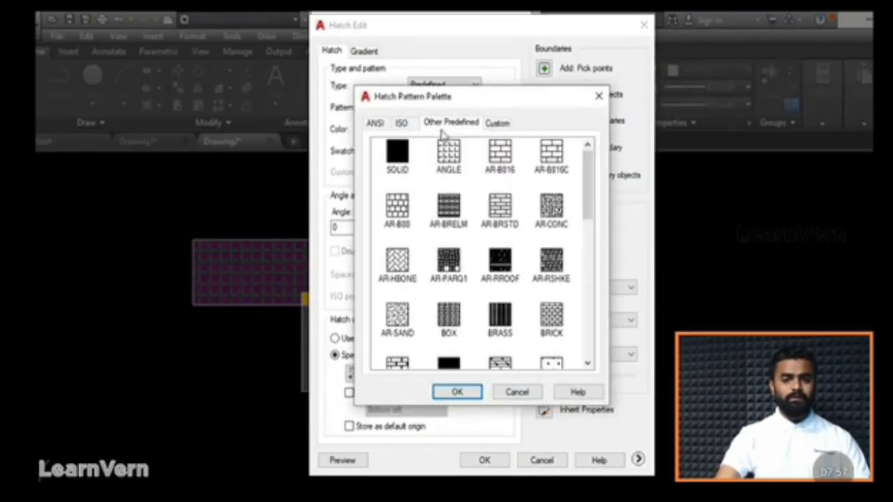
{"action": "left_click", "coordinate": [497, 124]}
{"action": "left_click", "coordinate": [375, 123]}
{"action": "left_click", "coordinate": [494, 125]}
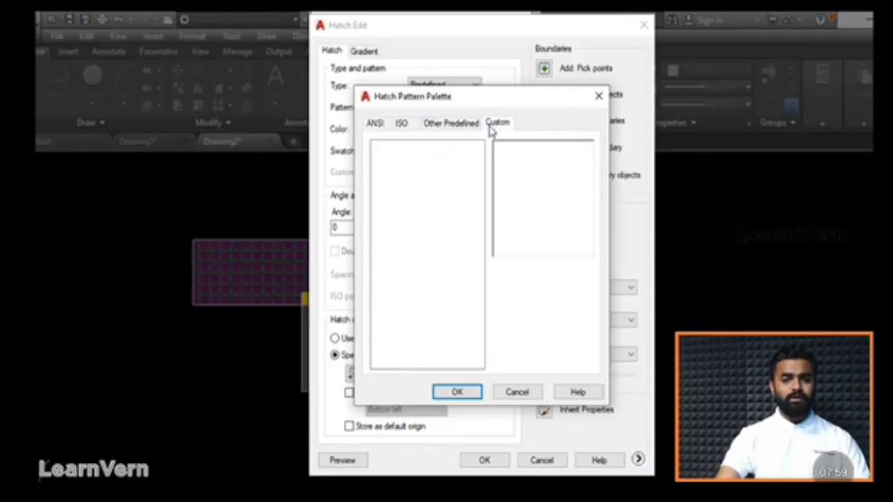
{"action": "left_click", "coordinate": [374, 125]}
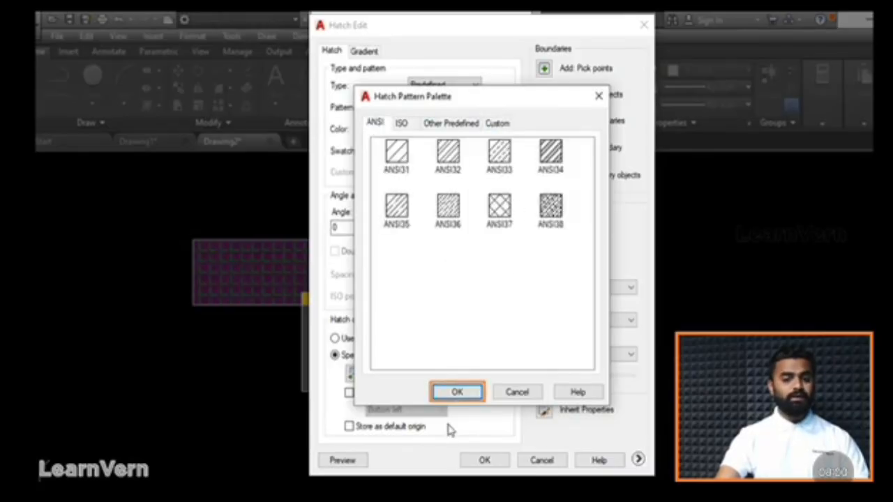
{"action": "left_click", "coordinate": [457, 391]}
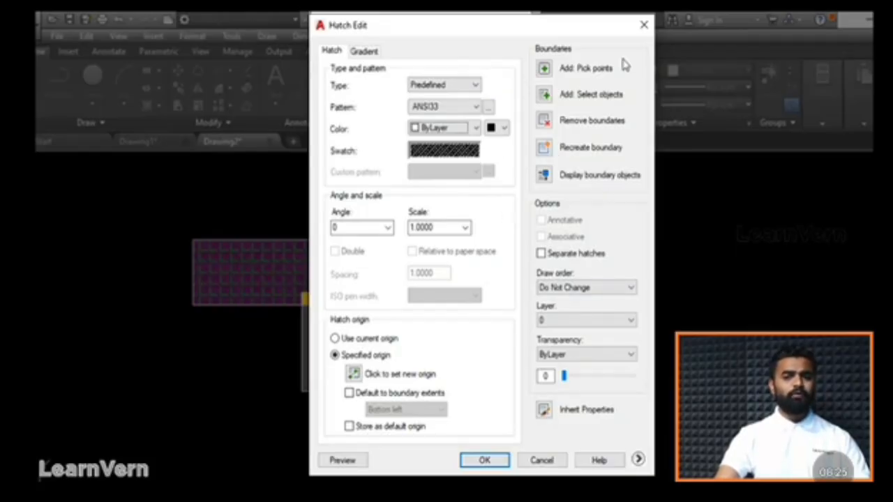
{"action": "left_click", "coordinate": [643, 24]}
{"action": "left_click", "coordinate": [445, 219]}
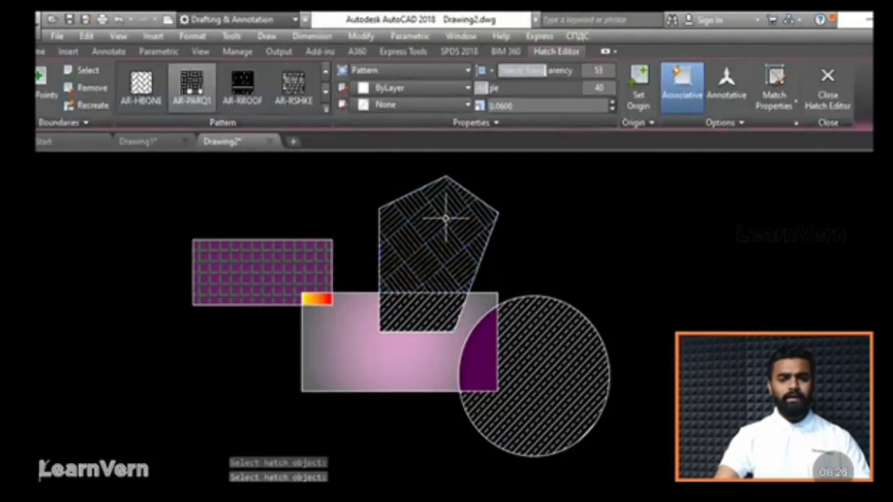
{"action": "key", "text": "Escape"}
{"action": "left_click", "coordinate": [129, 162]}
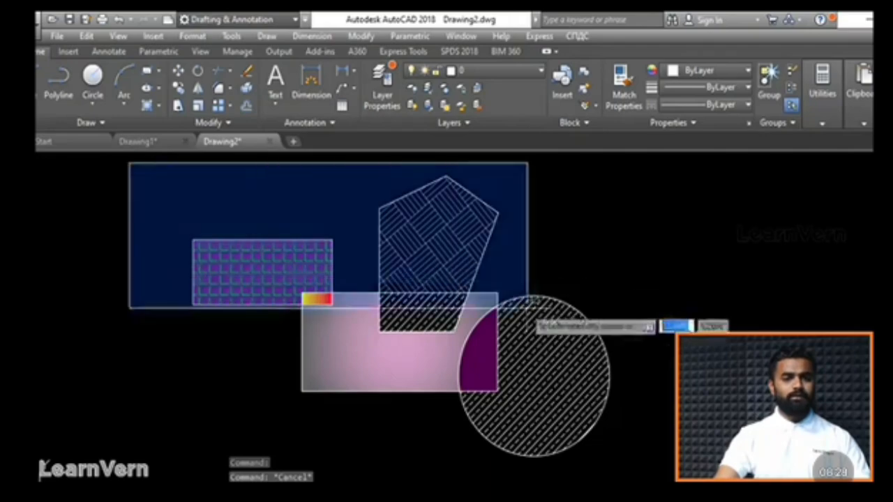
{"action": "left_click", "coordinate": [660, 474]}
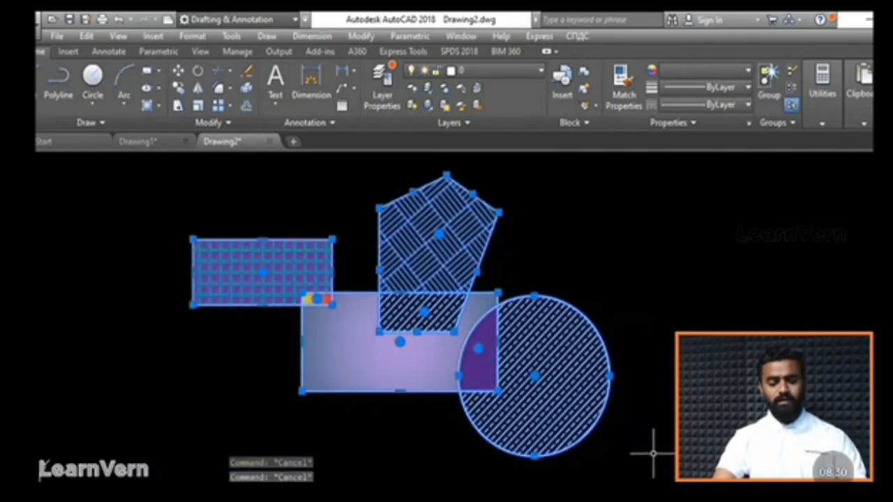
{"action": "key", "text": "Escape"}
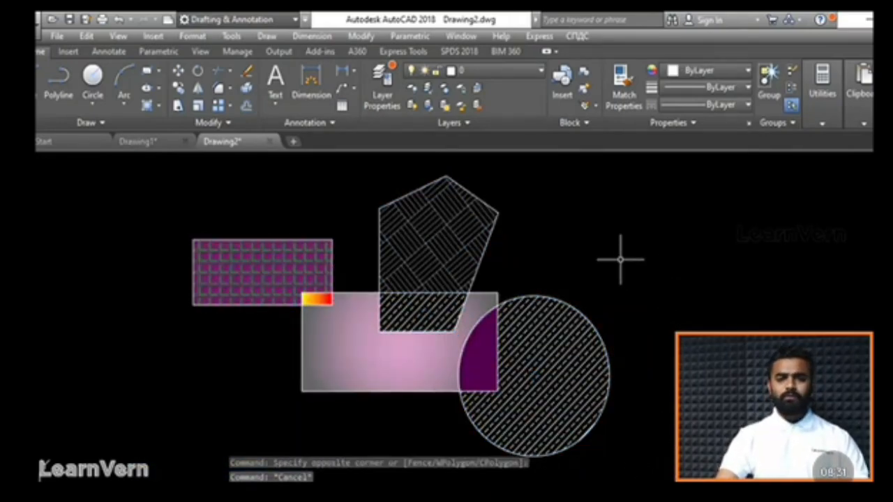